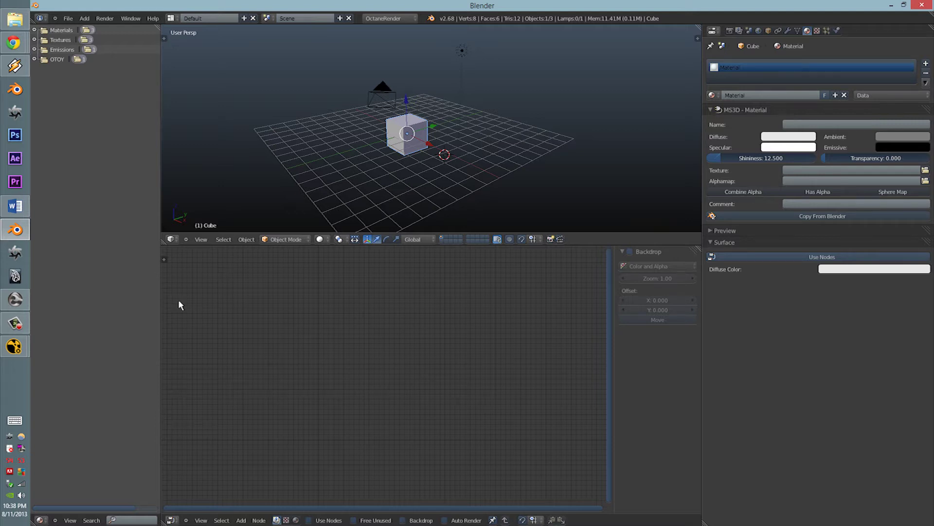
Switch to NukeX and examine the bedroom composite in the viewer, from the bed to the desk and floor
mouse_move(14, 346)
left_click(93, 377)
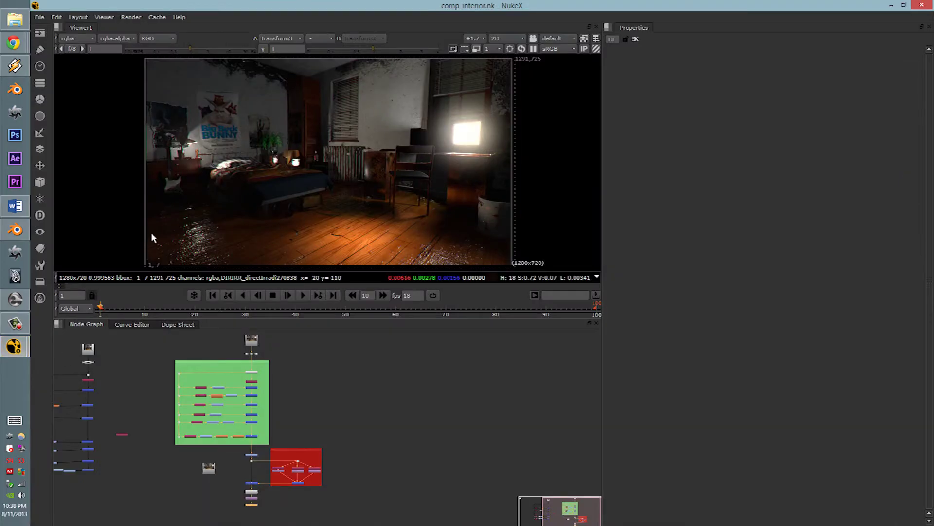
scroll(287, 154, "up", 5)
scroll(287, 153, "down", 1)
middle_click_drag(288, 154, 363, 126)
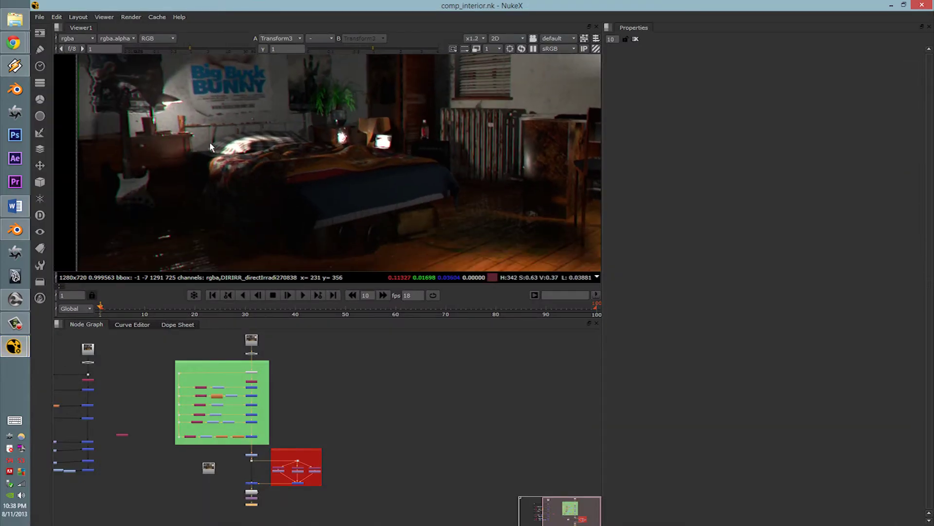
middle_click_drag(210, 141, 228, 159)
scroll(228, 159, "up", 2)
scroll(229, 160, "down", 2)
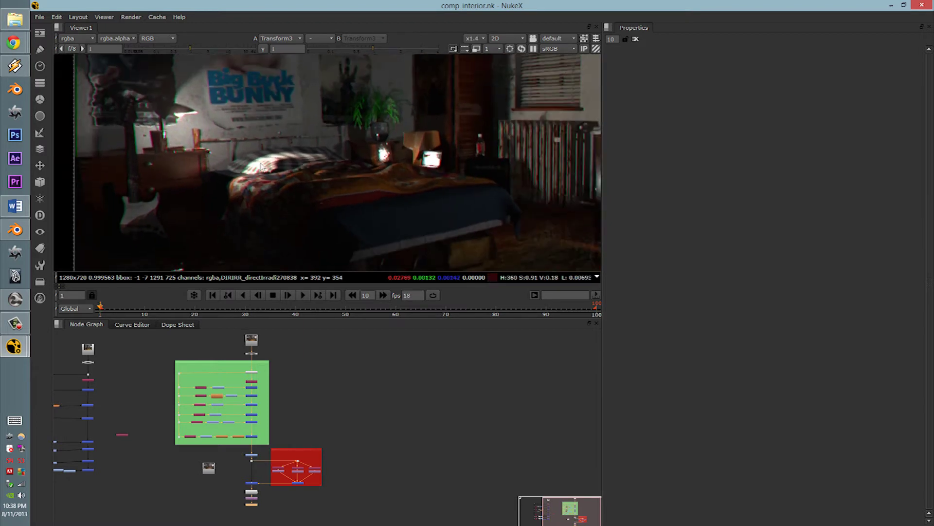
middle_click_drag(487, 164, 227, 118)
scroll(314, 141, "down", 1)
middle_click_drag(314, 145, 400, 132)
scroll(336, 159, "down", 1)
scroll(312, 364, "up", 3)
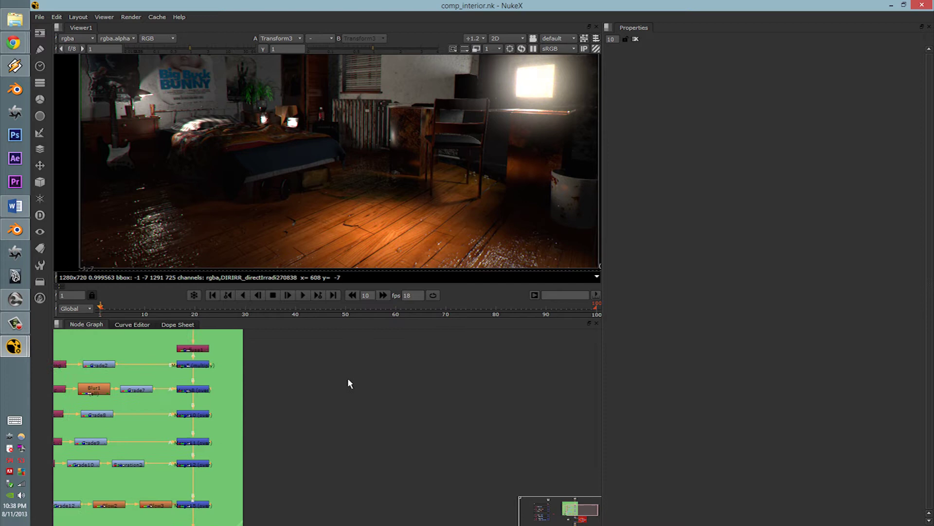
View successive stages of the composite, from the merge nodes through Grade11 and the grain node to the final transform
scroll(348, 382, "down", 1)
left_click(242, 384)
key("1")
middle_click_drag(243, 386, 260, 341)
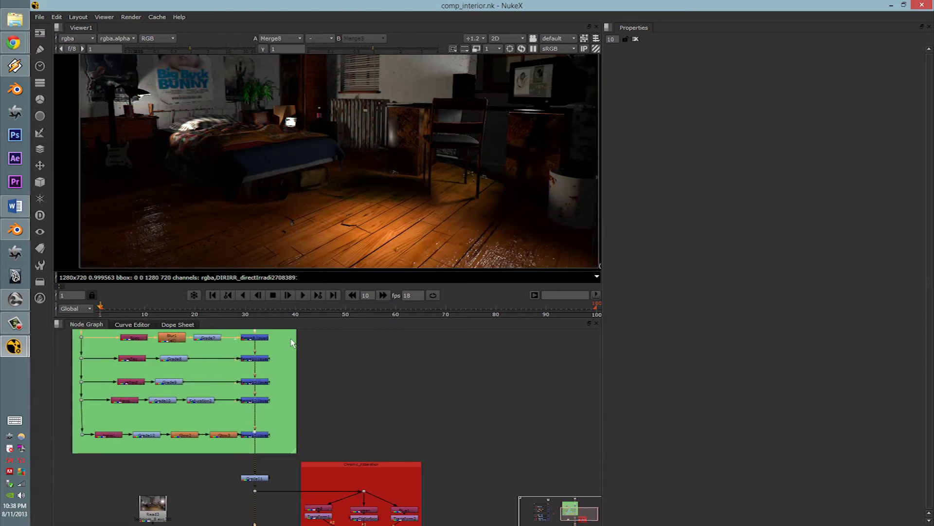
left_click(262, 386)
key("1")
left_click(264, 402)
key("1")
middle_click_drag(320, 408, 314, 294)
left_click(260, 402)
key("1")
left_click(257, 444)
key("1")
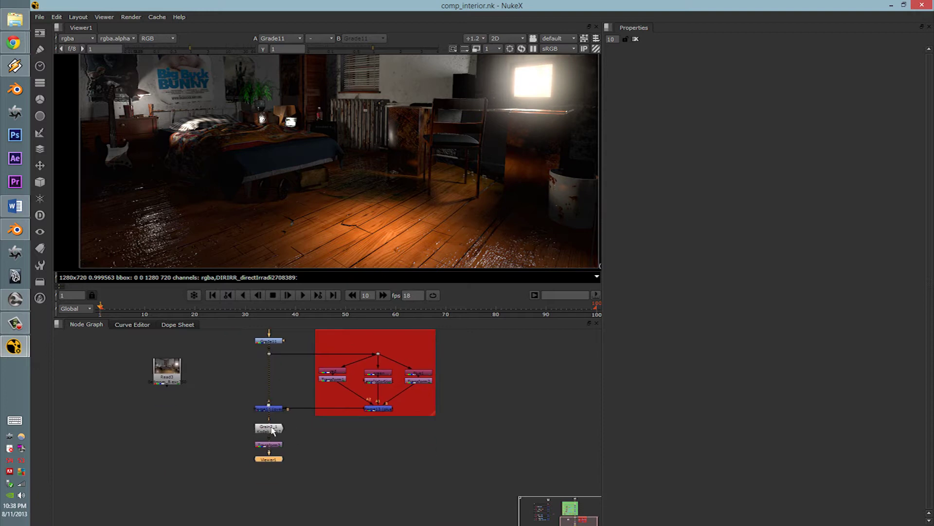
left_click(269, 443)
key("1")
middle_click_drag(314, 182, 312, 195)
scroll(314, 192, "down", 3)
scroll(314, 185, "up", 1)
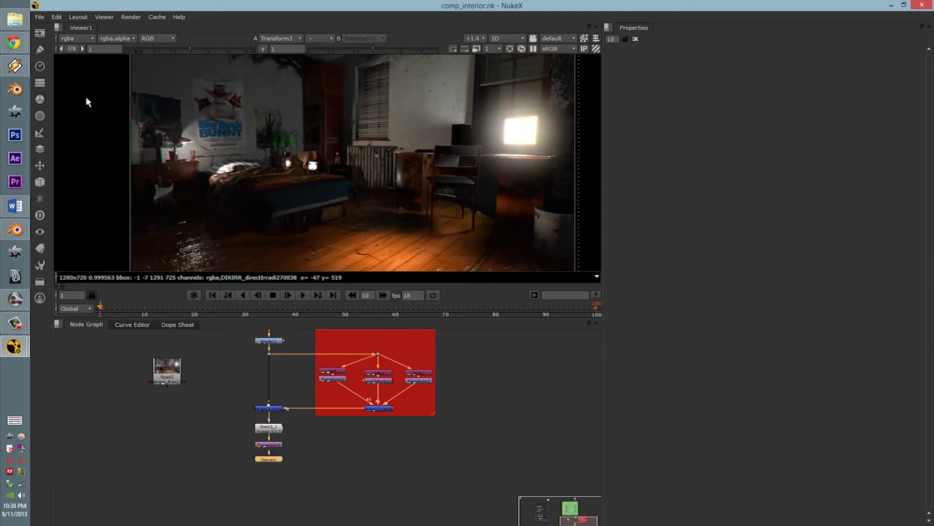
Switch back to Blender and show the default cube in the front orthographic view
left_click(14, 229)
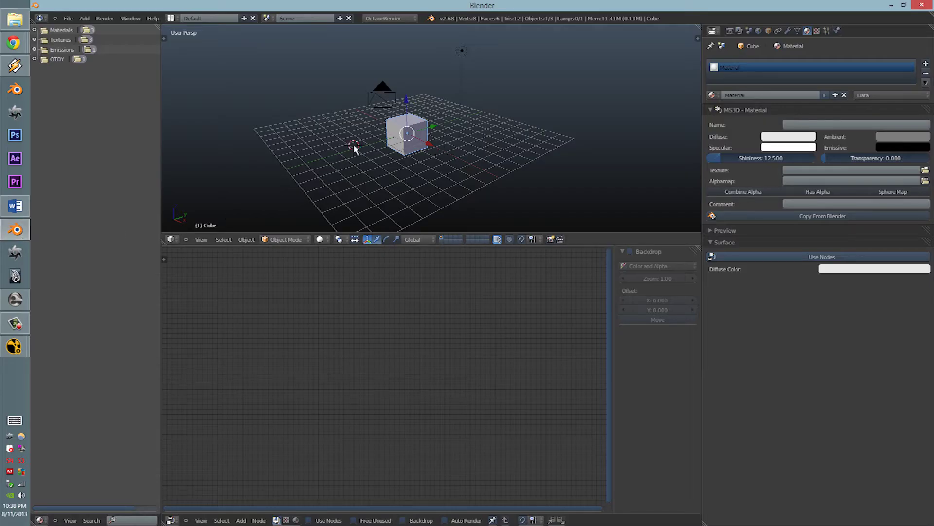
middle_click_drag(375, 142, 407, 150)
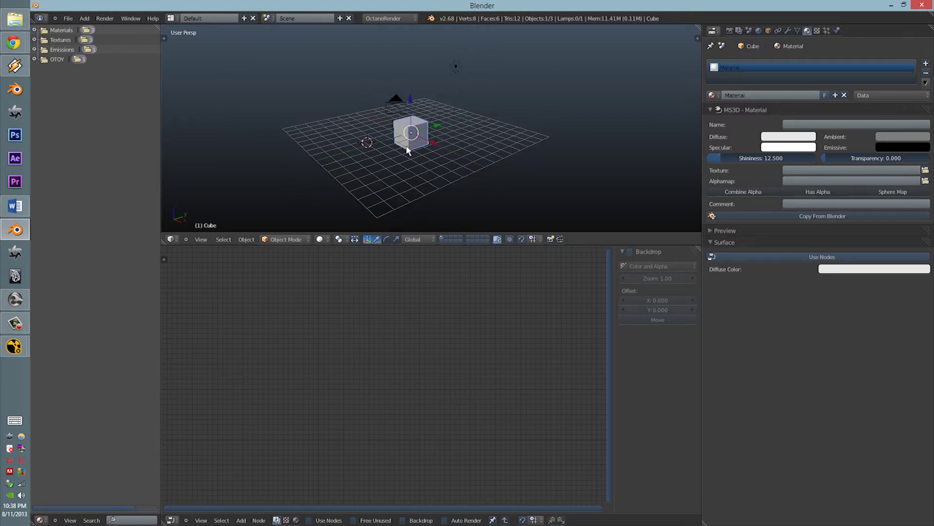
scroll(421, 126, "down", 2)
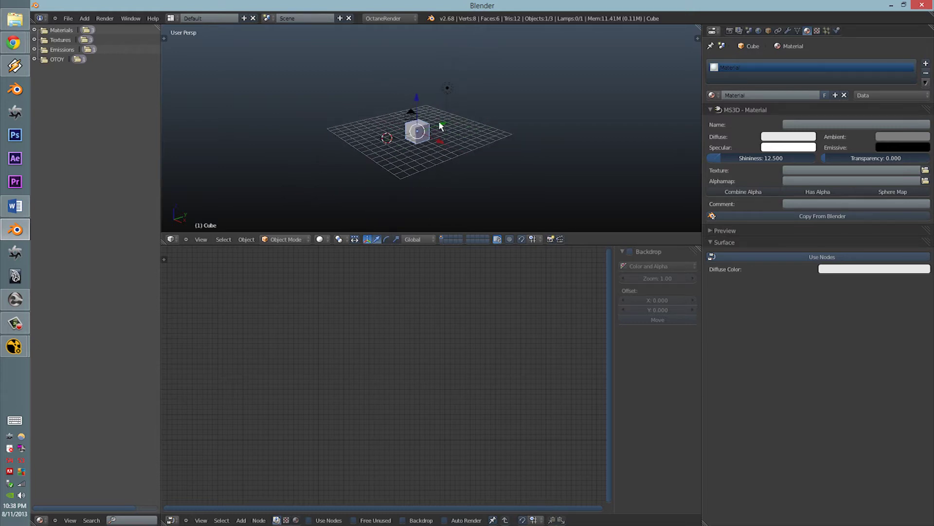
middle_click_drag(452, 121, 435, 133, "shift")
scroll(436, 132, "up", 3)
key("s")
left_click(442, 127)
key("KP_1")
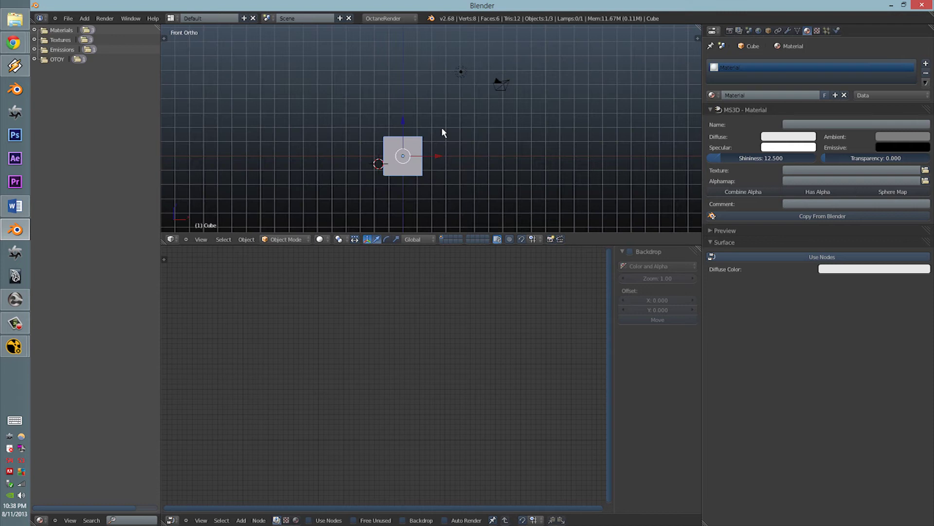
Enlarge the cube uniformly in wireframe display and move it up above the grid floor
scroll(437, 124, "down", 2)
middle_click_drag(422, 134, 409, 151, "shift")
key("z")
key("s")
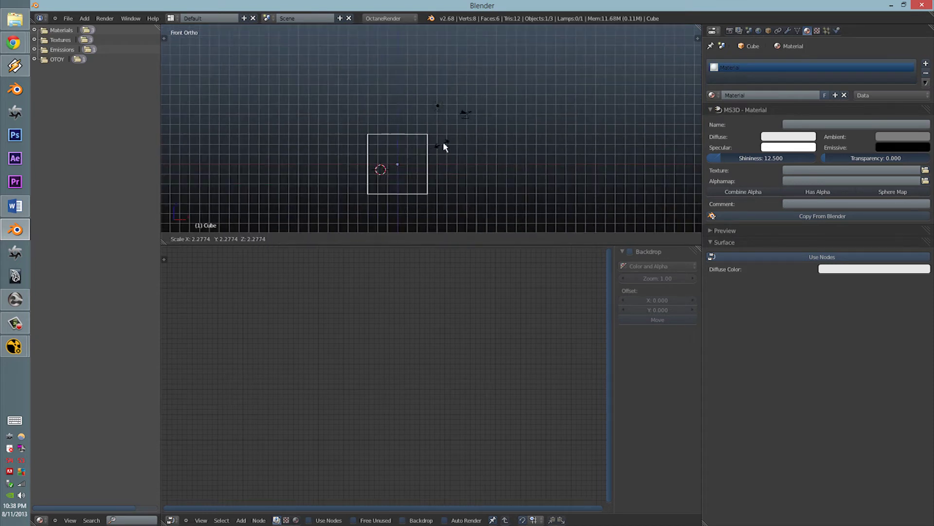
left_click(489, 153)
key("g")
left_click(454, 104)
Stretch the cube along the X and Y axes into a wide, deep box
key("s")
key("x")
left_click(509, 108)
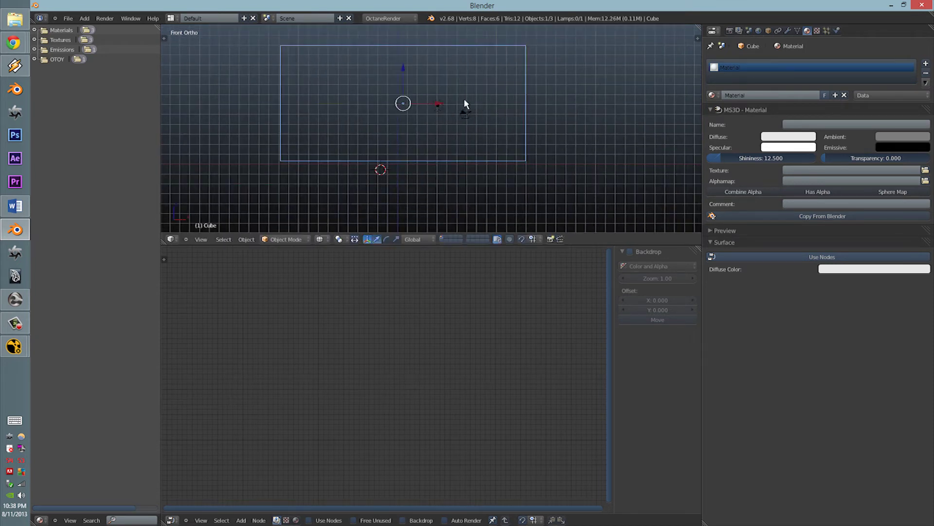
middle_click_drag(464, 100, 409, 115)
key("s")
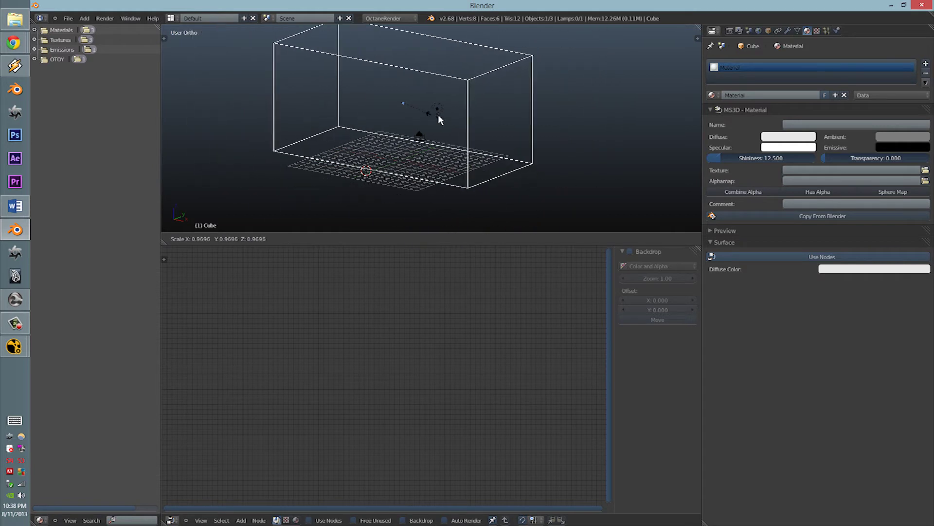
key("x")
left_click(441, 115)
key("s")
key("y")
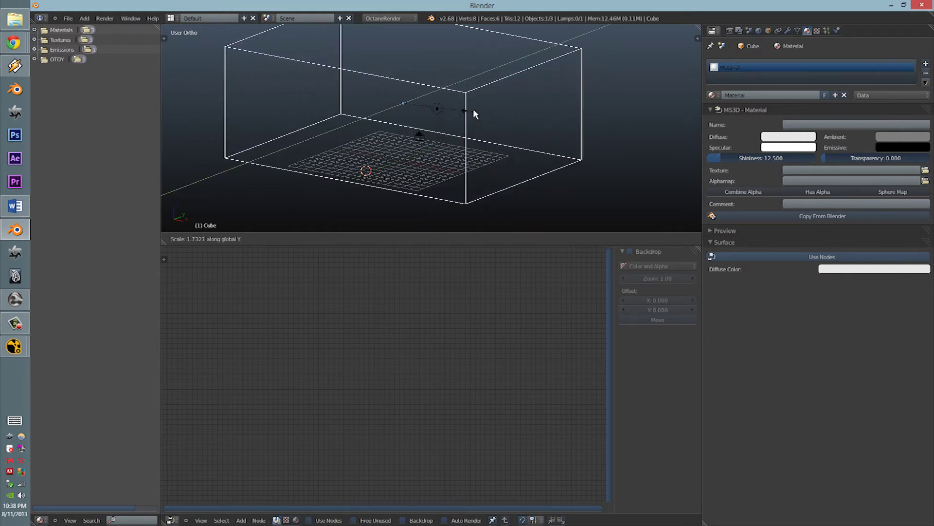
left_click(440, 117)
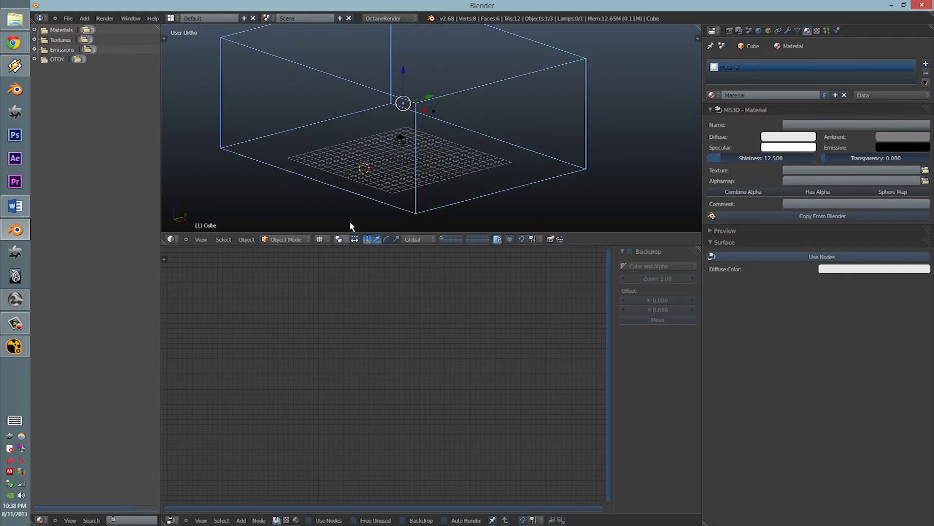
Delete the two upper front vertices of the box, then return to Object Mode with solid display
middle_click_drag(350, 226, 407, 121)
key("Tab")
right_click(415, 111)
right_click(244, 52, "shift")
key("x")
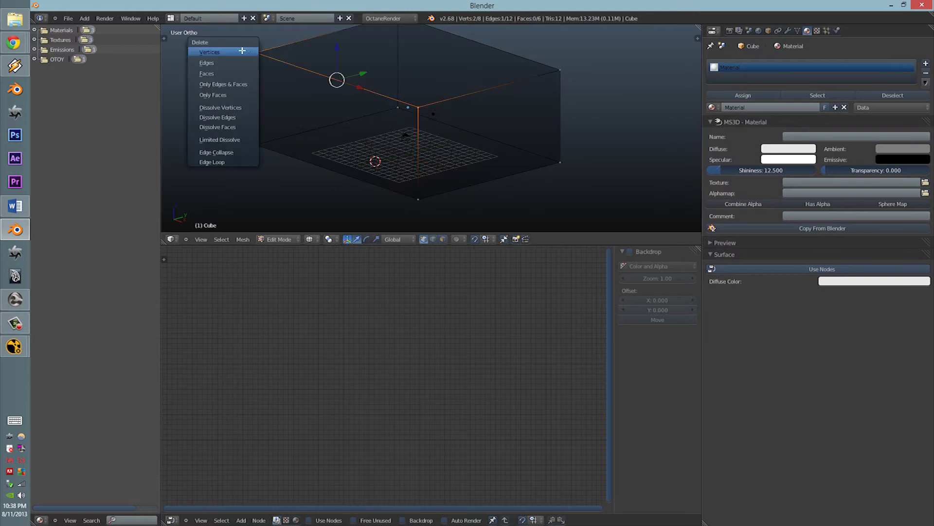
left_click(244, 52)
key("Tab")
key("z")
mouse_move(355, 141)
middle_mouse_down()
mouse_move(371, 121)
mouse_move(386, 133)
middle_mouse_up()
scroll(385, 130, "up", 3)
scroll(380, 132, "down", 5)
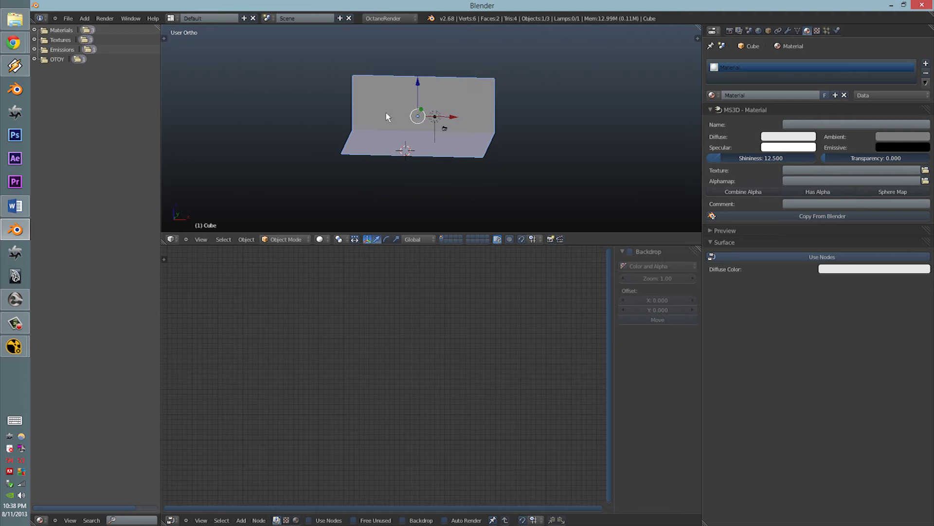
Scale the wall-and-floor backdrop along the Z axis to make it taller
key("s")
key("x")
key("z")
left_click(460, 98)
scroll(459, 98, "up", 3)
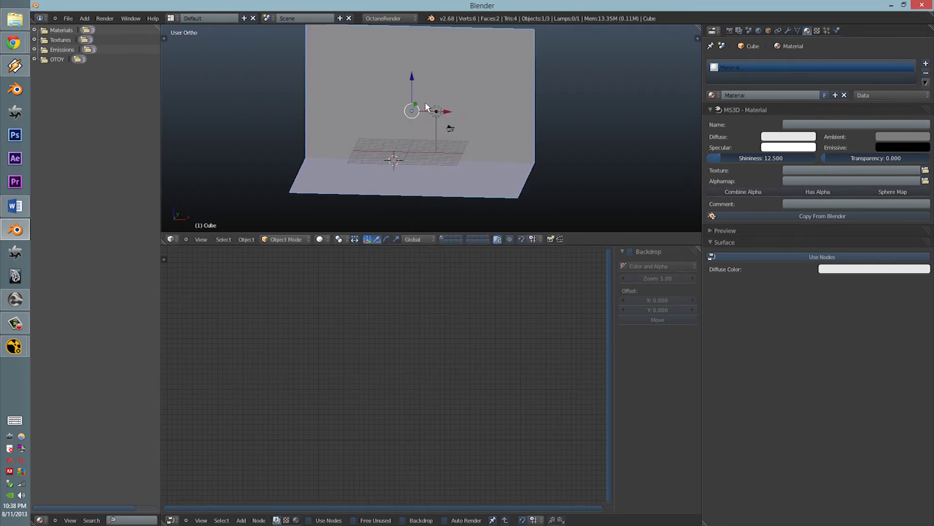
scroll(416, 124, "up", 1)
middle_click_drag(416, 127, 405, 107, "shift")
middle_click_drag(406, 108, 423, 94)
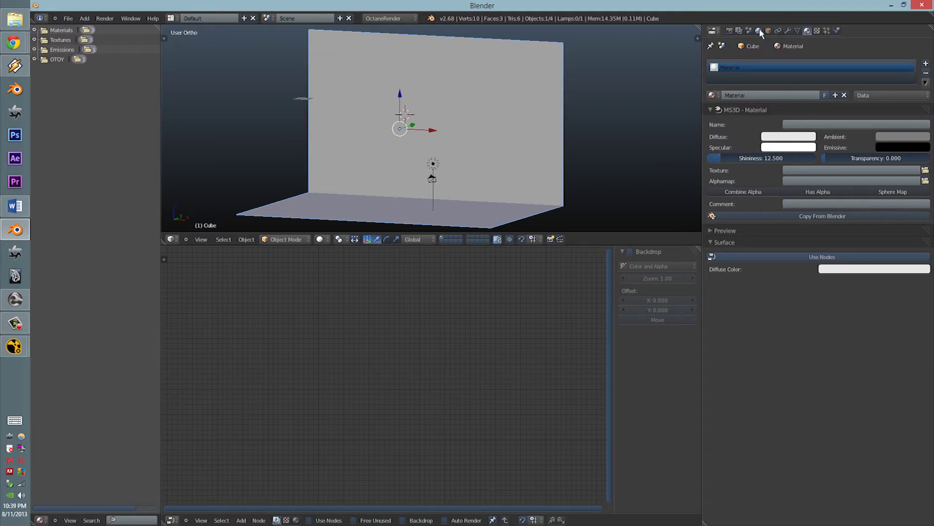
Check the Octane environment settings of the world, then enable nodes for the backdrop's material
left_click(759, 31)
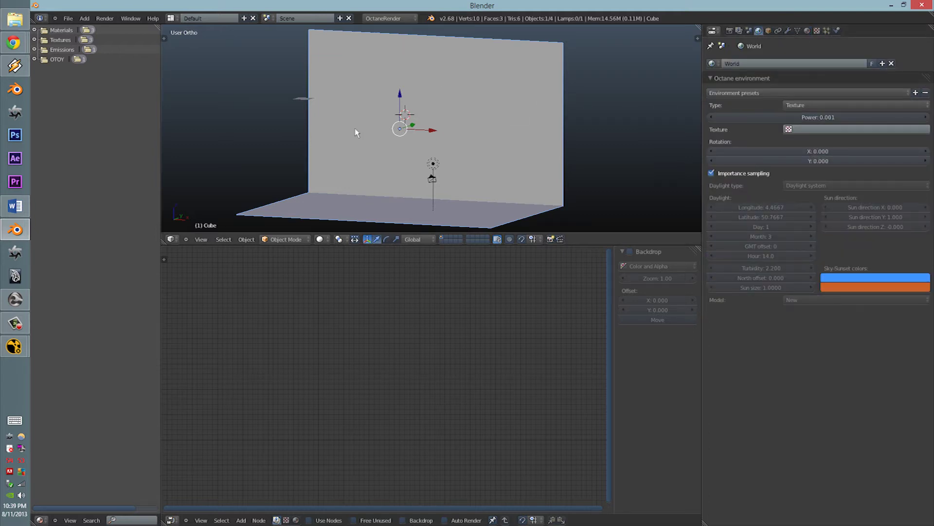
right_click(303, 98)
right_click(507, 121)
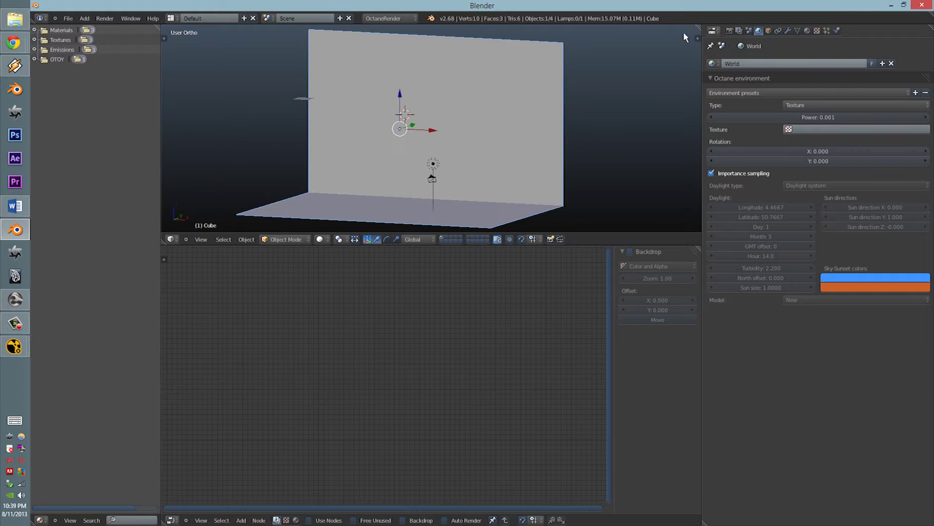
left_click(807, 31)
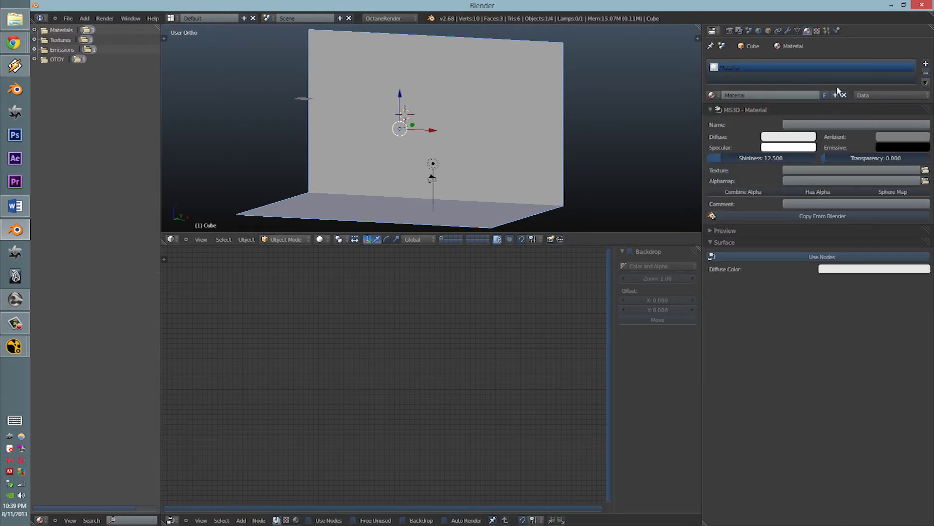
left_click(789, 259)
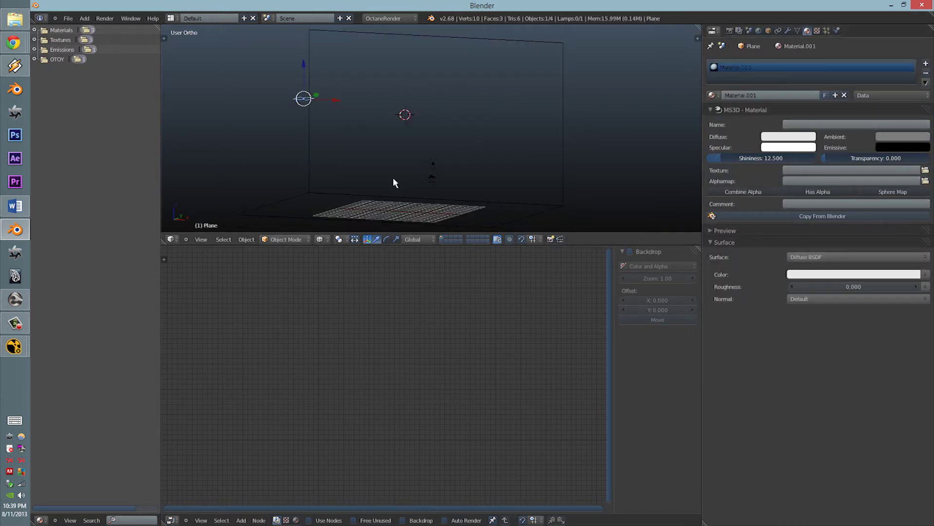
Delete the default lamp from the scene
right_click(433, 165)
key("x")
left_click(430, 164)
Select the small plane, show the viewport as a rendered preview, and set its material surface to Octane Diffuse Mat
right_click(301, 102)
left_click(324, 240)
left_click(341, 175)
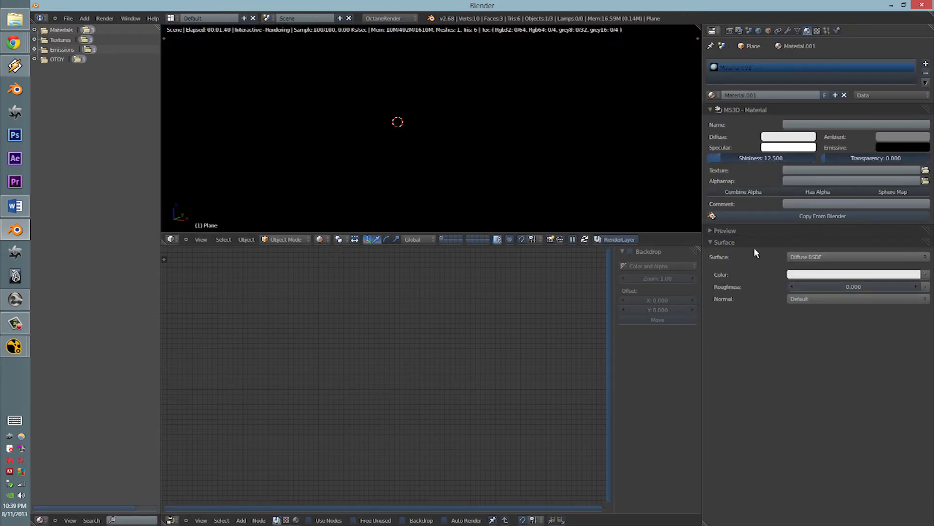
left_click(806, 257)
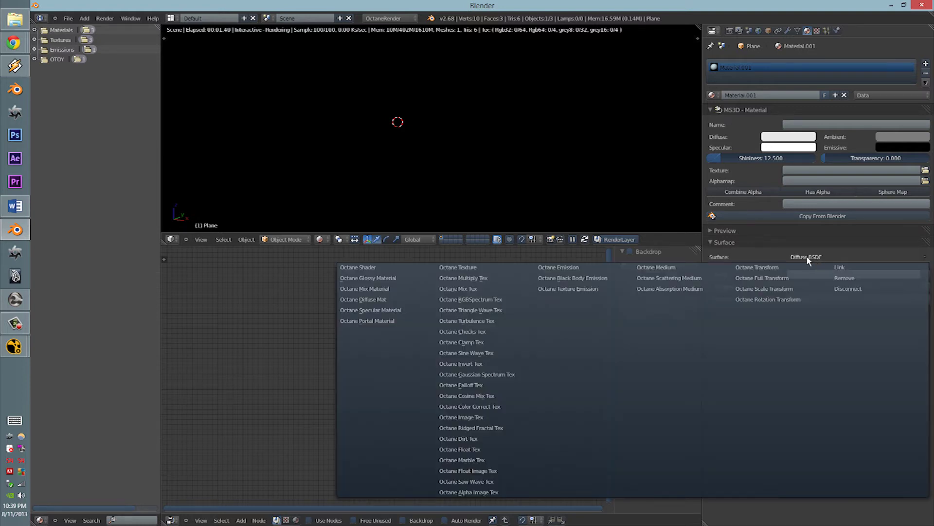
left_click(390, 300)
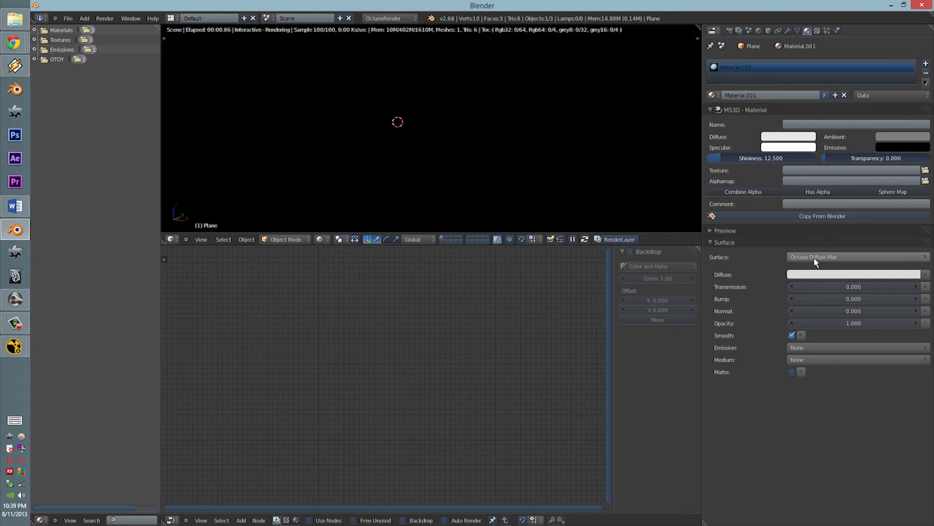
Return the viewport from rendered to solid display and reselect the small plane beside the backdrop
key("shift+z")
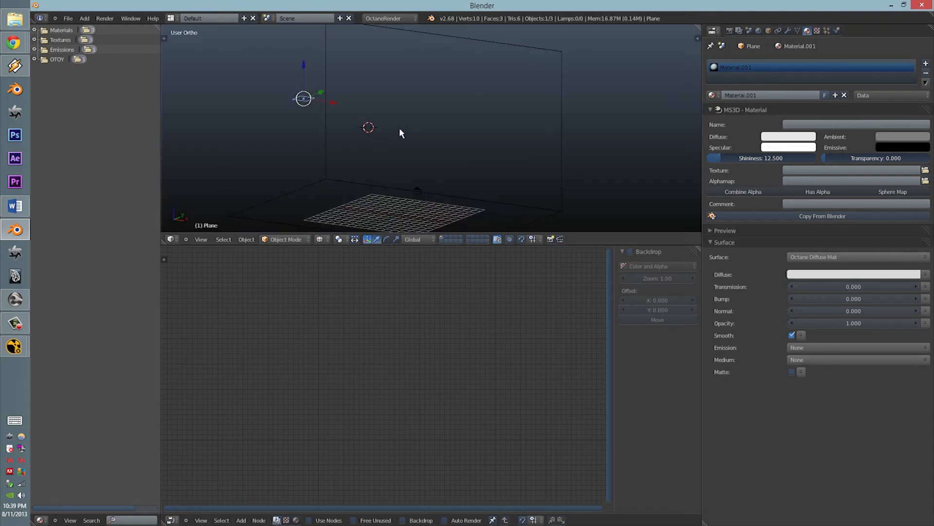
scroll(400, 129, "down", 1)
key("z")
middle_click_drag(402, 125, 446, 68, "shift")
right_click(420, 114)
right_click(341, 94)
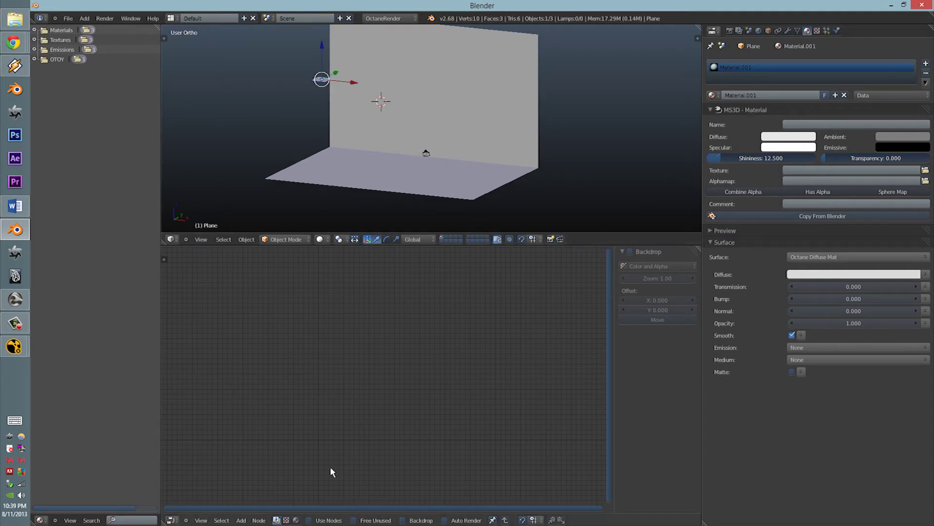
Show the plane's material nodes and spread the Octane Diffuse Mat and Material Output nodes apart
left_click(297, 520)
scroll(445, 381, "up", 3)
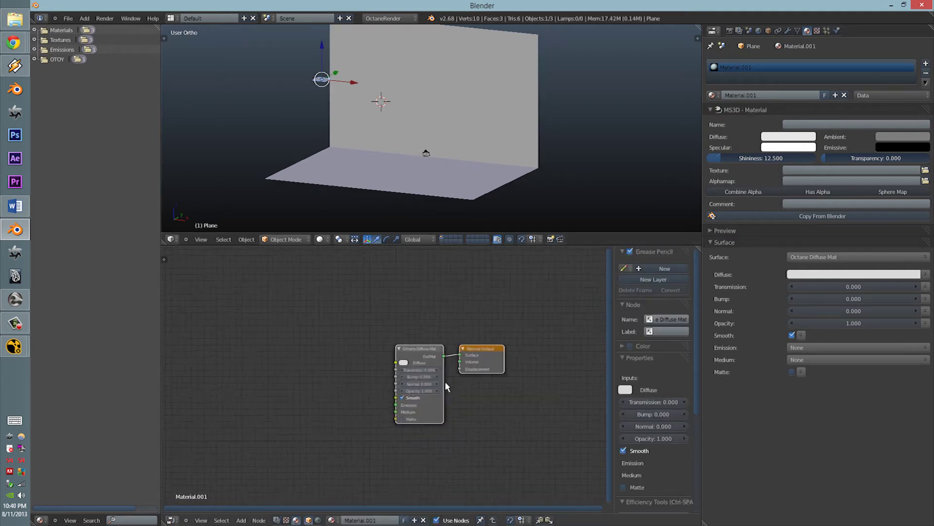
key("n")
left_click_drag(436, 358, 353, 325)
left_click_drag(509, 353, 565, 342)
left_click_drag(353, 325, 333, 316)
key("Home")
scroll(441, 351, "down", 1)
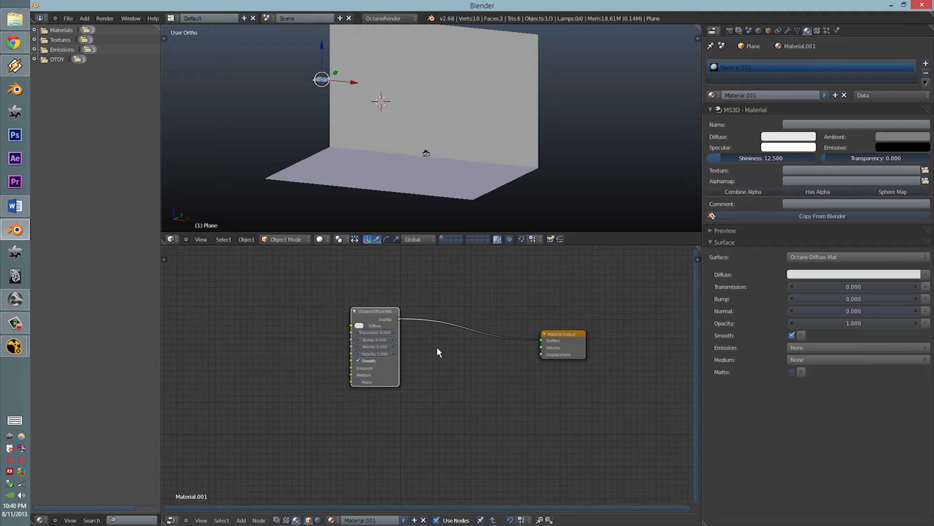
Add an Octane Texture Emission node to the left of the Octane Diffuse Mat node
key("shift+a")
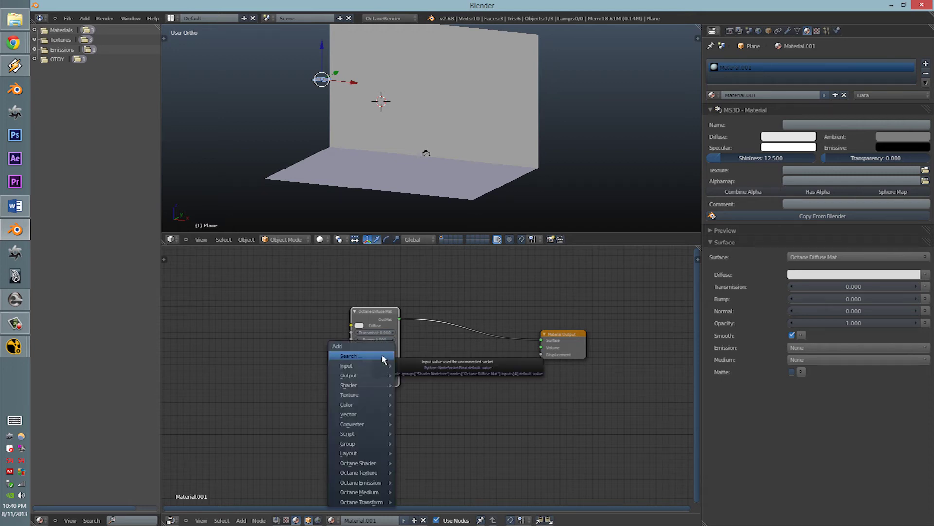
mouse_move(373, 486)
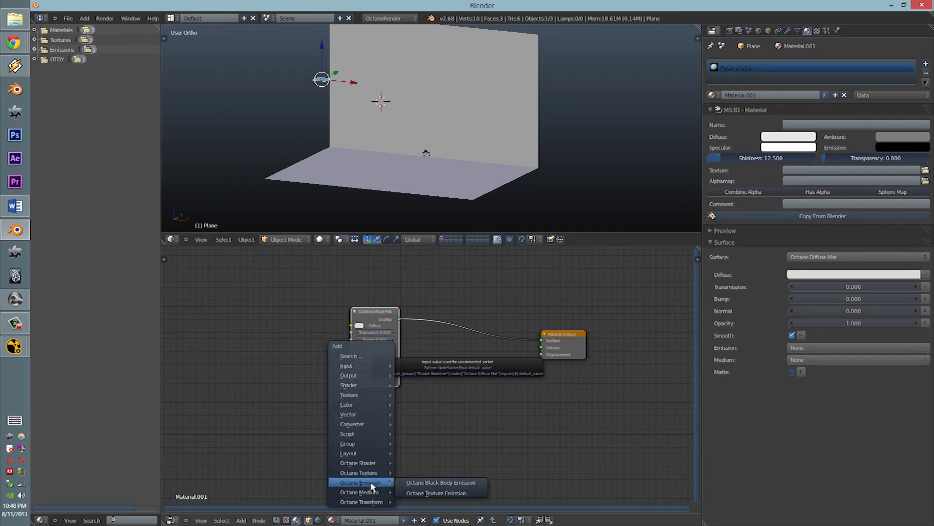
left_click(416, 493)
left_click(246, 343)
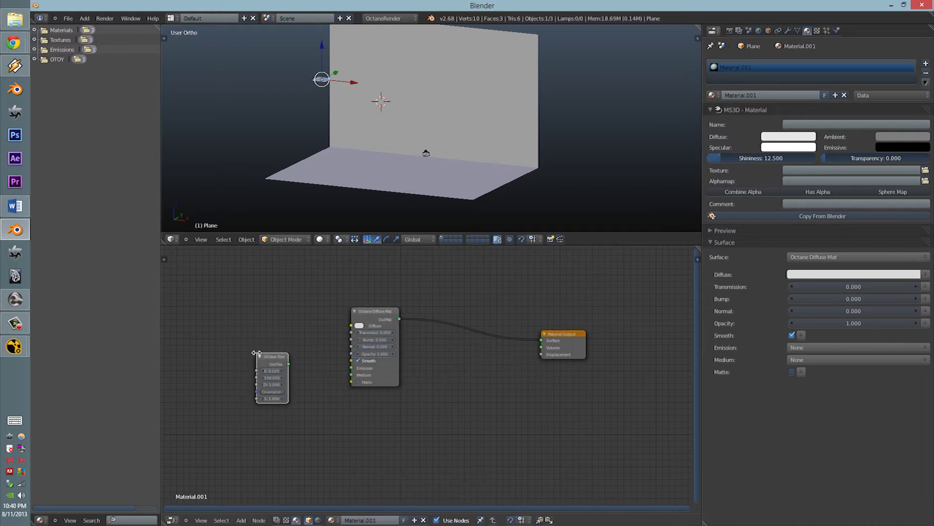
scroll(276, 376, "up", 2)
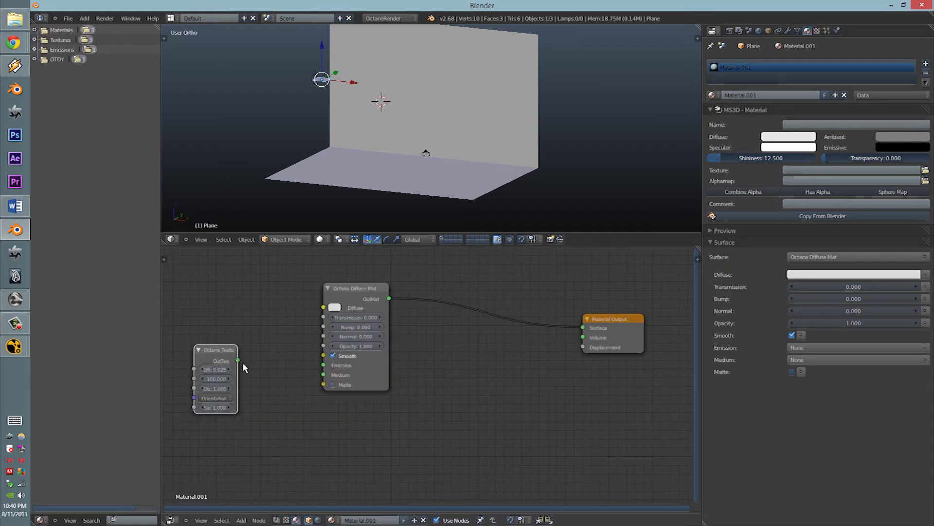
Link the Octane Texture Emission output to the Octane Diffuse Mat's Emission input and show the viewport as a rendered preview
left_click_drag(238, 361, 324, 371)
left_click(321, 239)
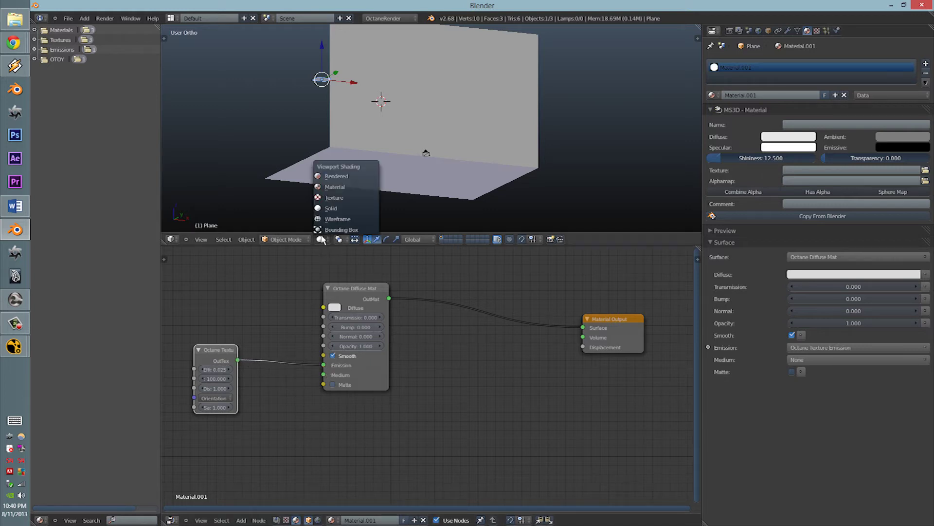
left_click(328, 176)
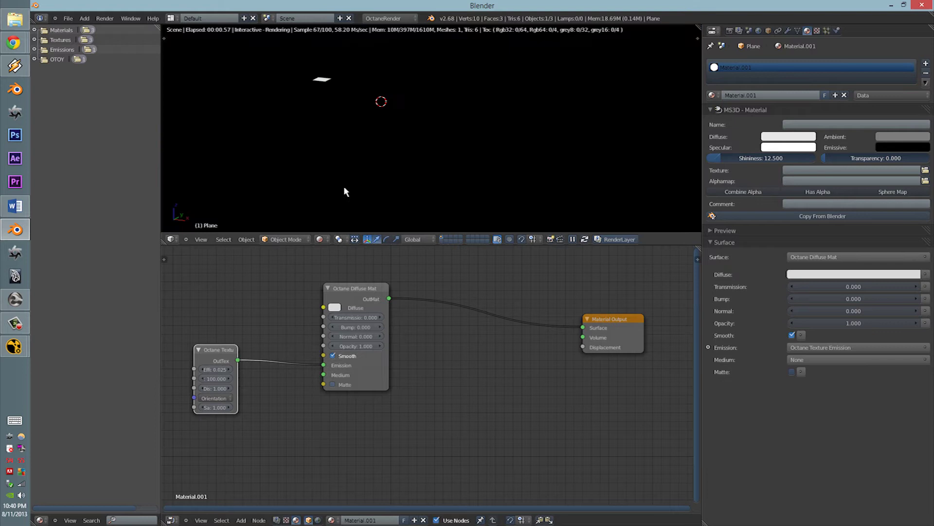
Rotate the emissive plane about the global X axis so that its lit side faces the floor
middle_click_drag(372, 147, 317, 118)
mouse_move(382, 99)
middle_mouse_down()
mouse_move(384, 113)
mouse_move(396, 109)
middle_mouse_up()
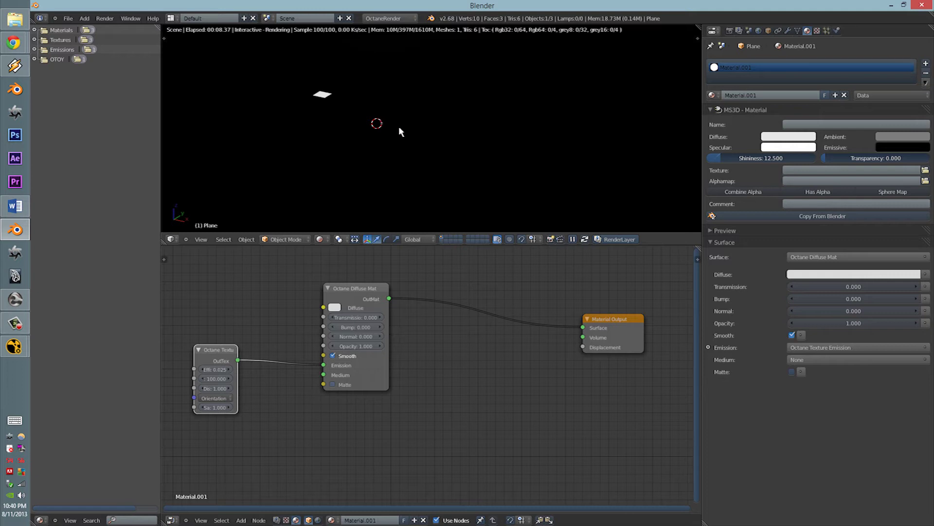
key("r")
key("x")
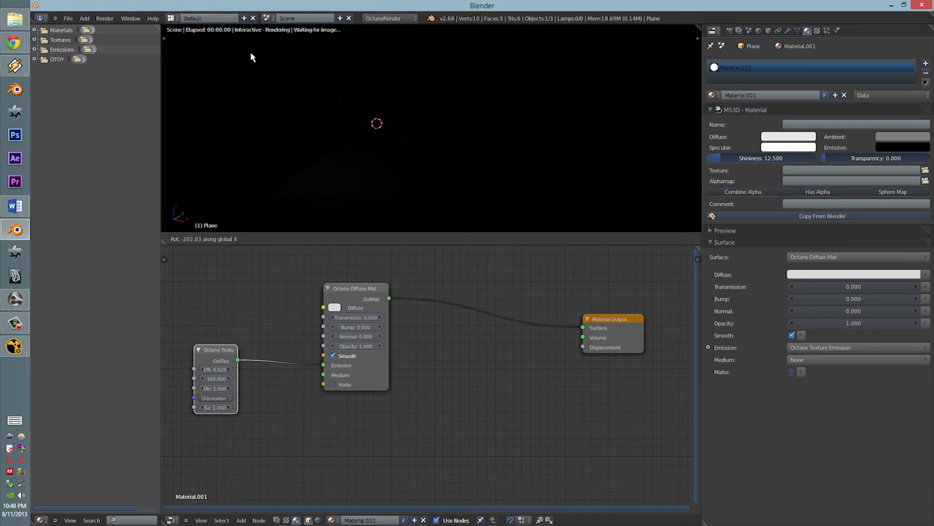
left_click(313, 139)
middle_click_drag(313, 139, 346, 157)
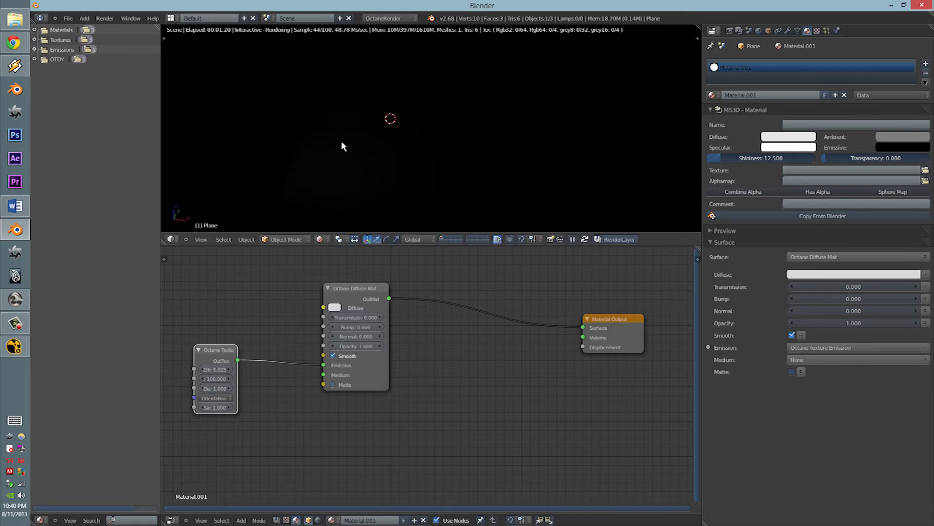
Move the emissive plane along the global X axis to bring it over the floor in front of the wall
key("g")
key("x")
left_click(399, 142)
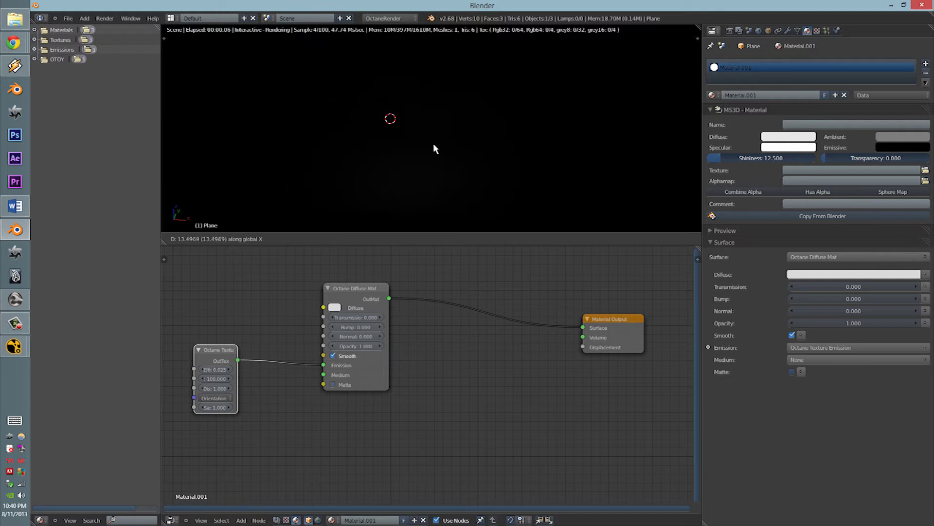
scroll(409, 143, "up", 1)
middle_click_drag(388, 166, 395, 147)
scroll(354, 143, "up", 4)
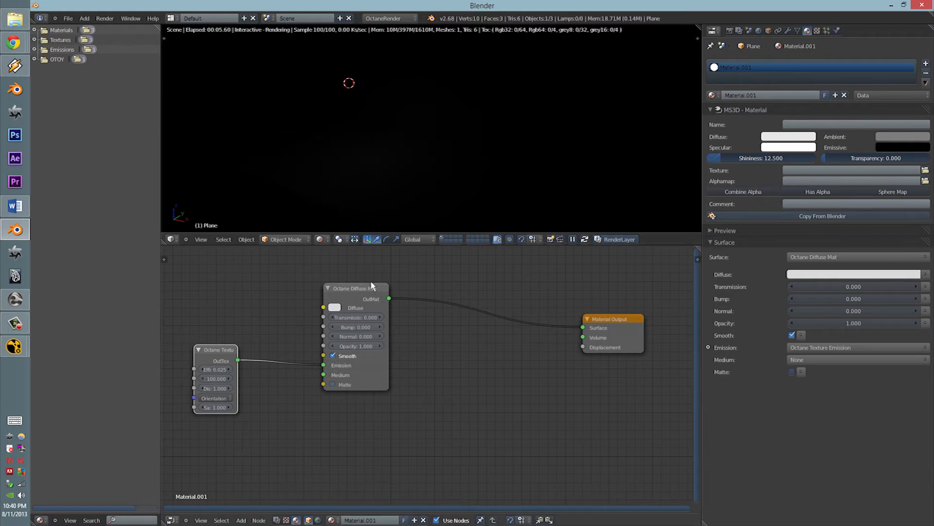
Move the Octane Diffuse Mat node slightly right and bring the Octane Texture Emission node closer to it
left_click_drag(373, 295, 409, 291)
scroll(446, 329, "up", 3)
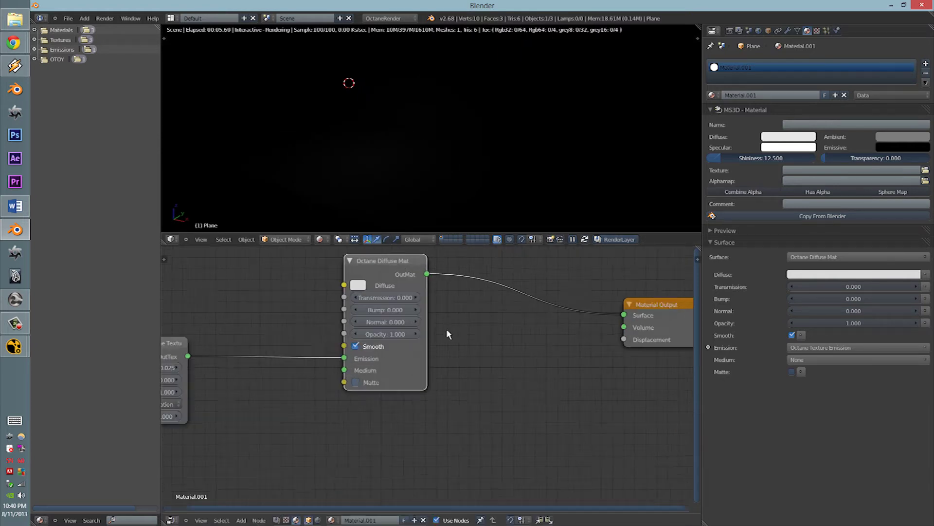
scroll(446, 329, "down", 1)
left_click_drag(207, 410, 357, 397)
scroll(340, 362, "up", 2)
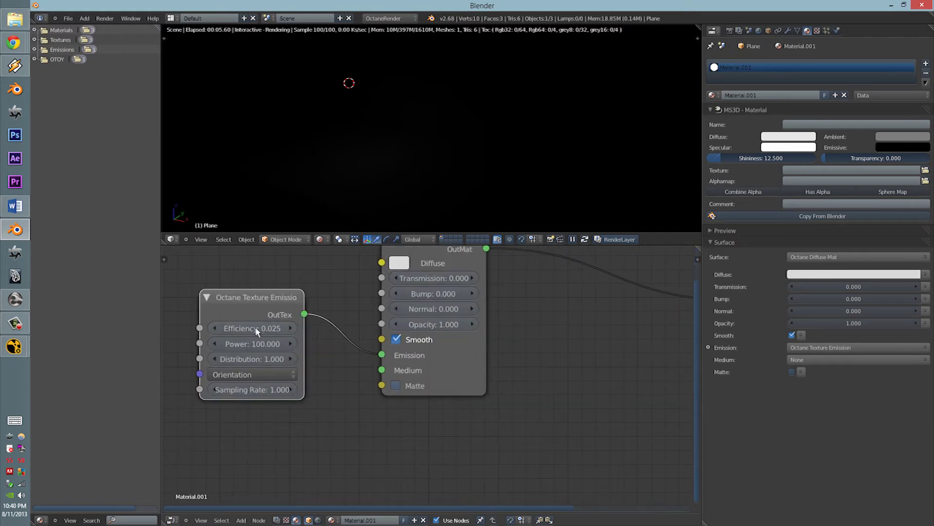
Set the Octane Texture Emission node's efficiency to 0.097, power to 717.600 and sampling rate to 336.161
left_click_drag(257, 331, 304, 343)
mouse_move(254, 358)
left_mouse_down()
mouse_move(243, 359)
mouse_move(265, 359)
left_mouse_up()
left_click_drag(248, 390, 269, 393)
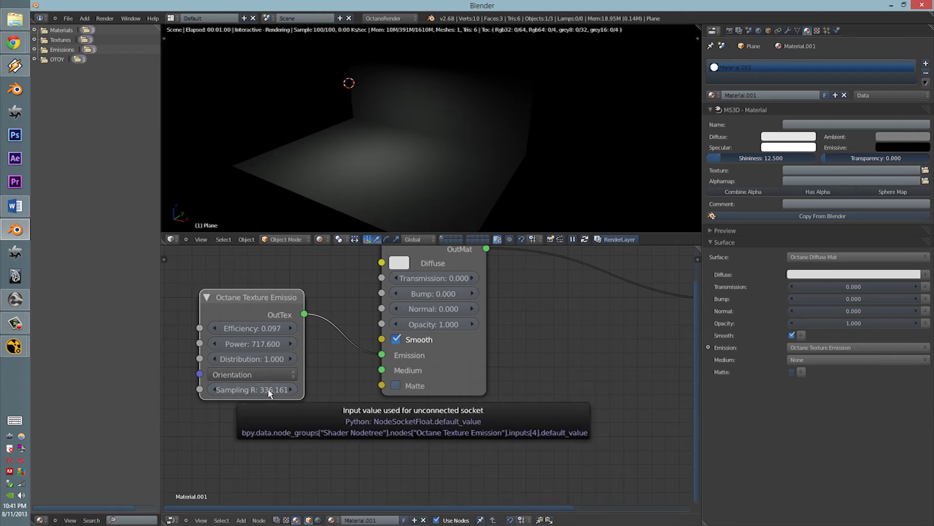
Set the emission efficiency to 0.087 and power to 3484.801, and shift the Octane Texture Emission node slightly left
scroll(348, 322, "down", 2)
middle_click_drag(349, 322, 407, 340)
left_click_drag(344, 331, 190, 347)
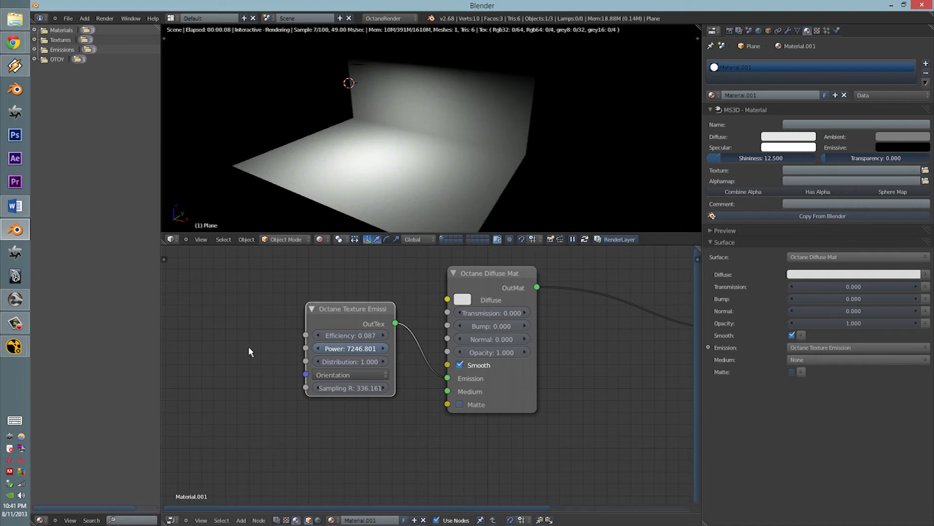
left_click_drag(248, 346, 216, 345)
left_click_drag(334, 314, 307, 317)
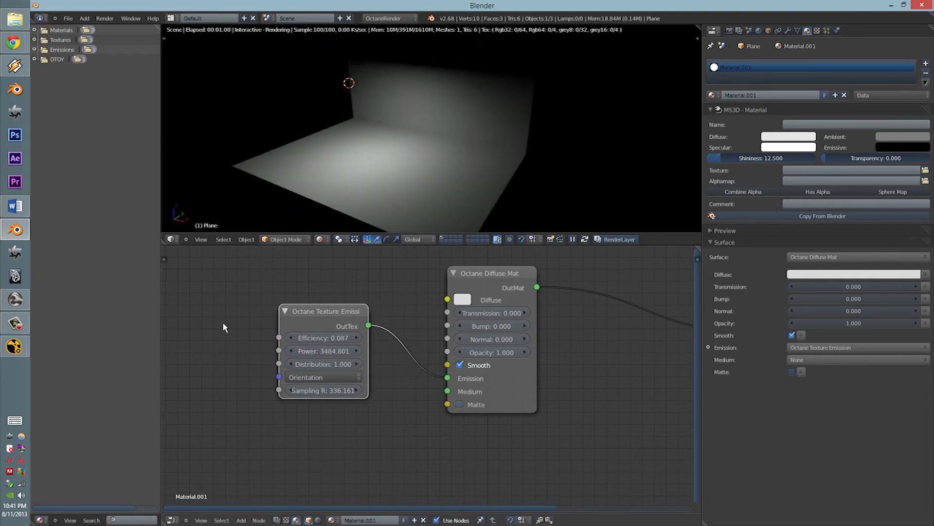
Try a dark yellow-green Octane RGBSpectrum Tex node as the emission's Power input, and delete the node
middle_click_drag(203, 339, 238, 332)
key("shift+a")
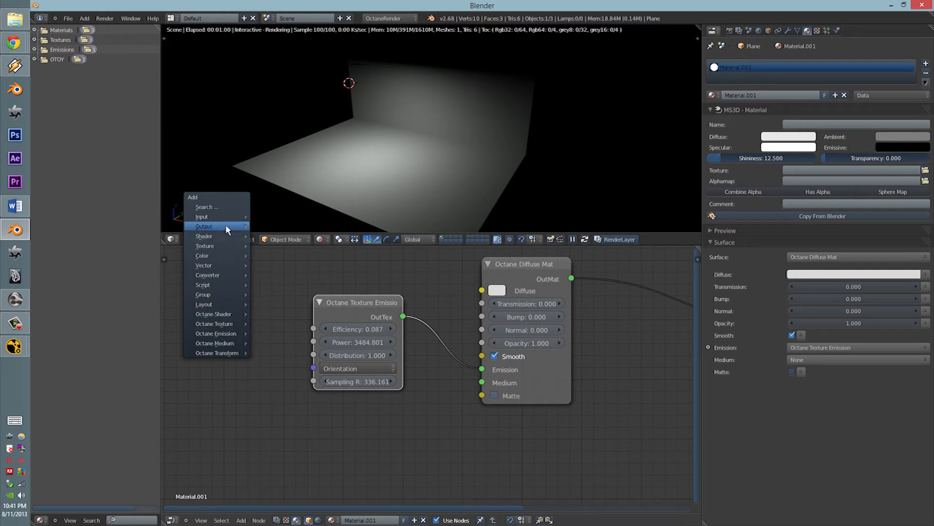
mouse_move(244, 323)
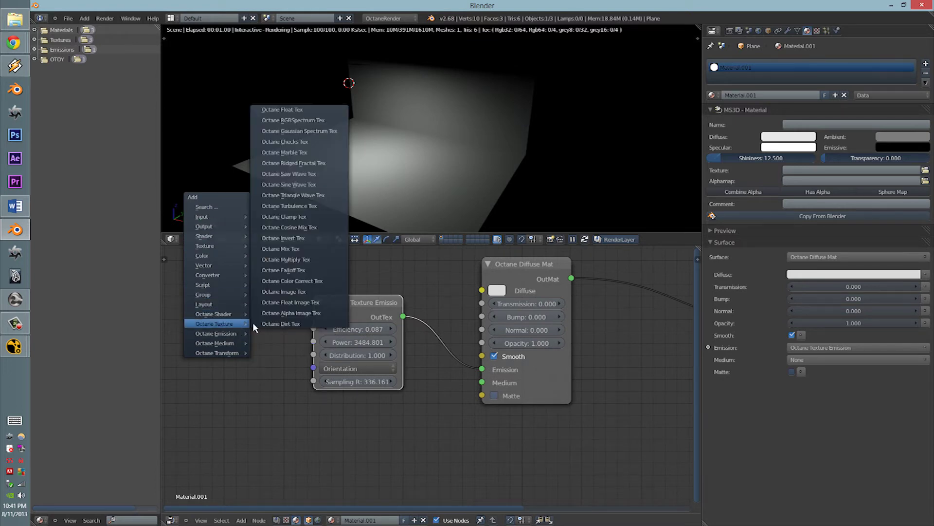
left_click(295, 120)
left_click(268, 337)
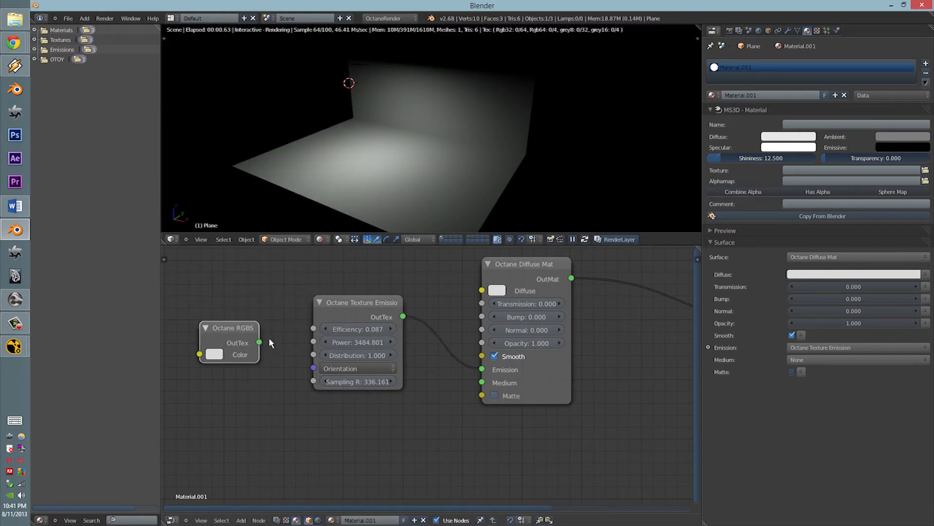
left_click(214, 354)
left_click_drag(258, 250, 195, 250)
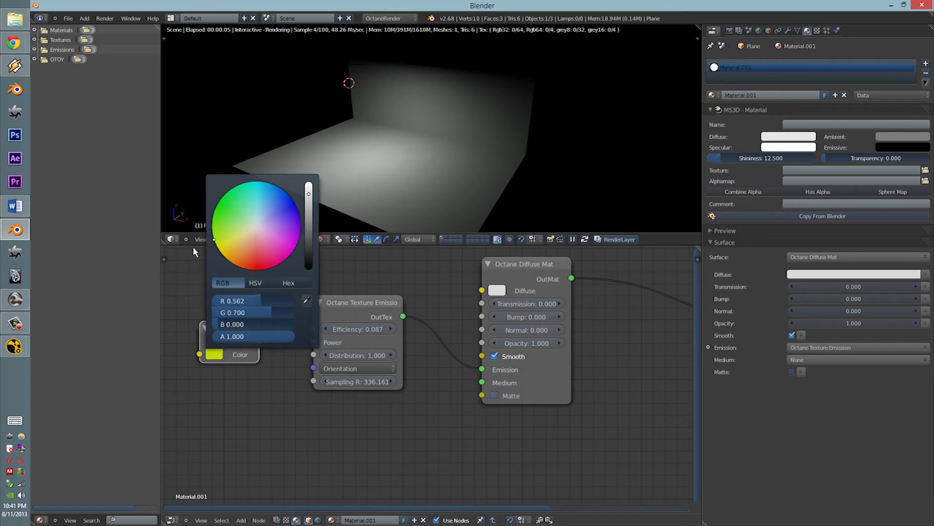
left_click_drag(314, 221, 309, 243)
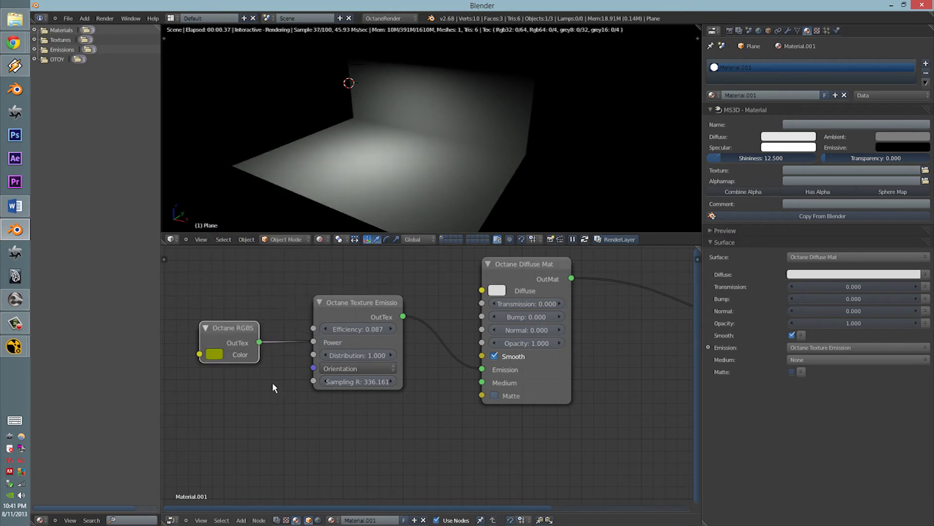
key("Delete")
Set the Octane Texture Emission node's efficiency to 0.301 and power to 1153.201
scroll(387, 389, "up", 2)
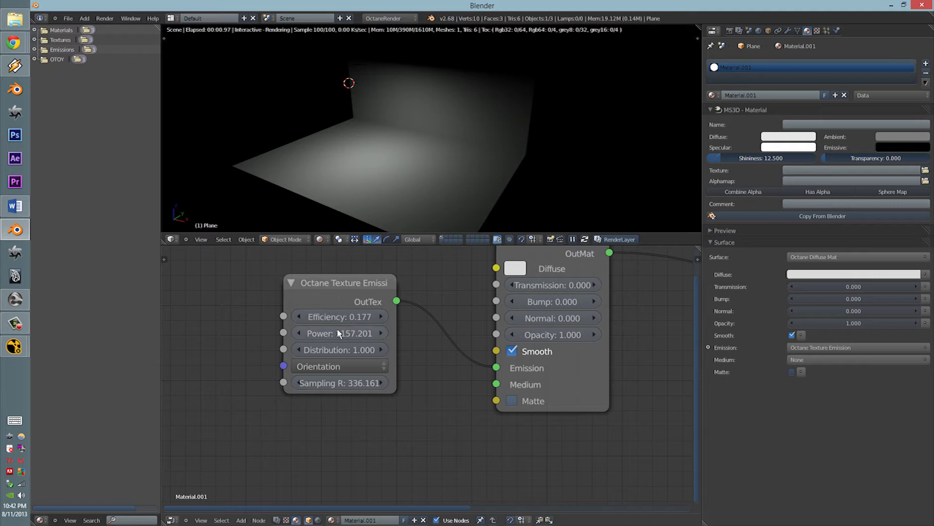
left_click_drag(340, 334, 380, 318)
middle_click_drag(427, 338, 480, 363)
scroll(370, 322, "down", 1)
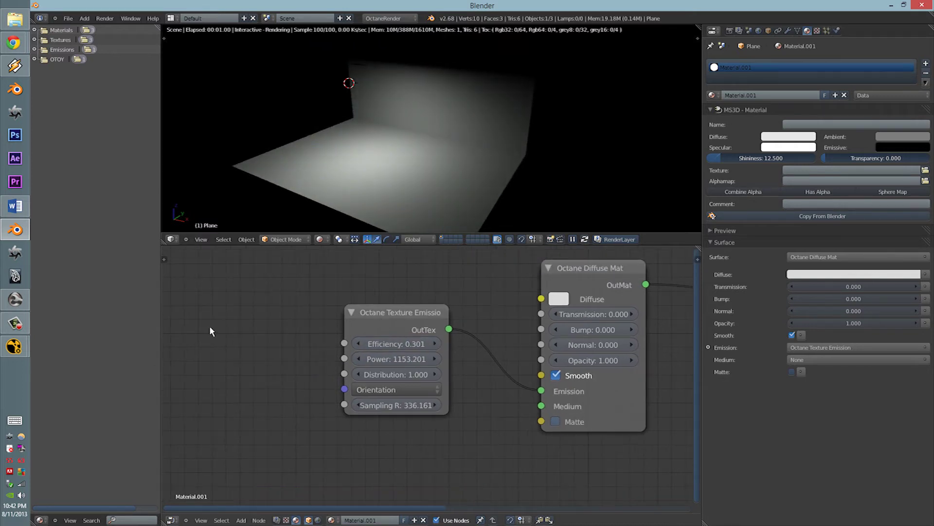
Add an Octane RGBSpectrum Tex node left of the Octane Texture Emission node and link it to the Efficiency input
key("shift+a")
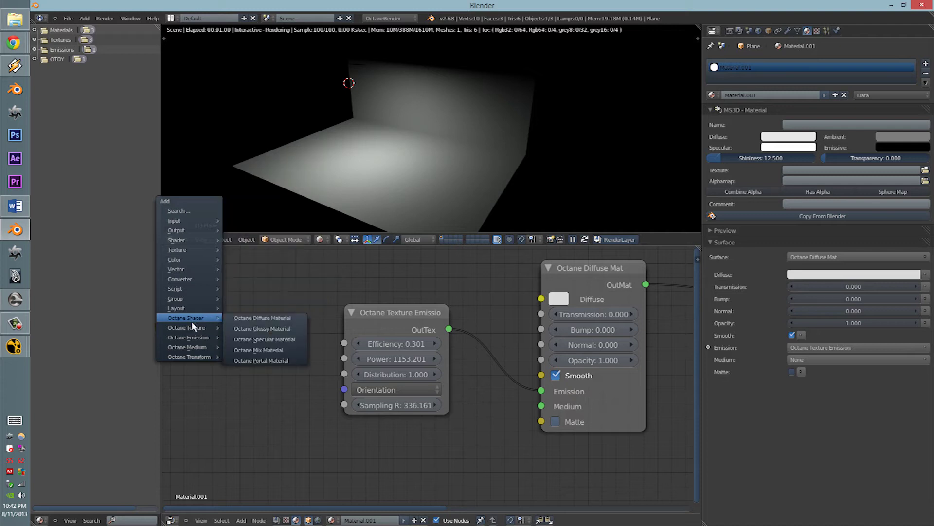
mouse_move(191, 325)
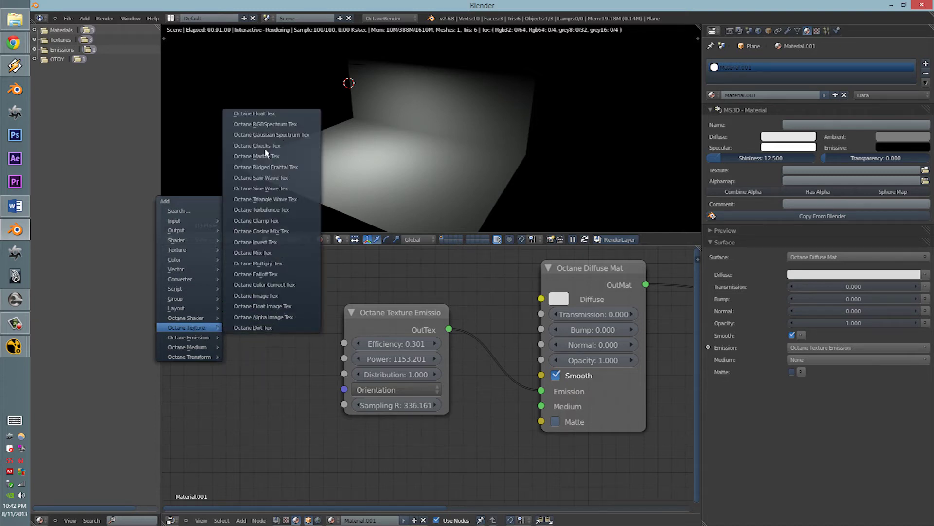
left_click(265, 124)
left_click(195, 288)
left_click_drag(261, 307, 344, 343)
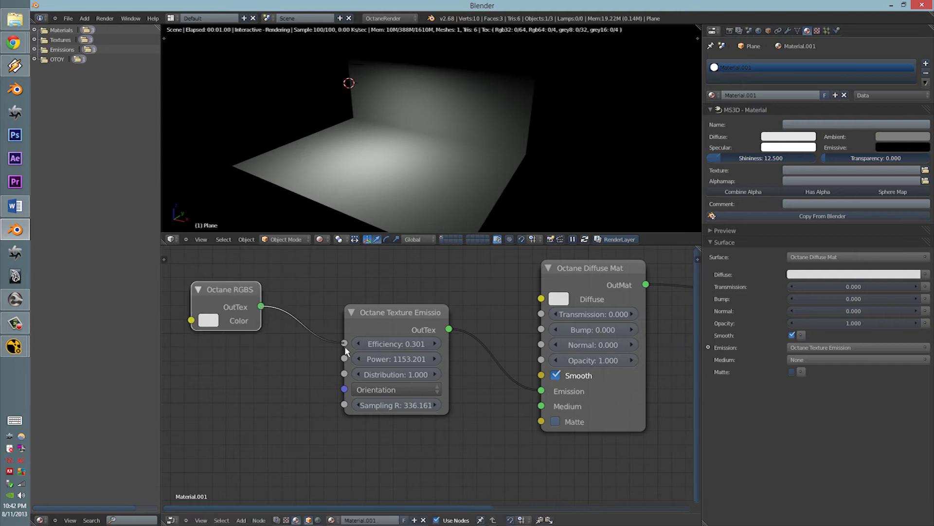
Try pink and yellowish colors on the Octane RGBSpectrum Tex node, and delete the node
left_click(208, 321)
left_click_drag(234, 190, 261, 205)
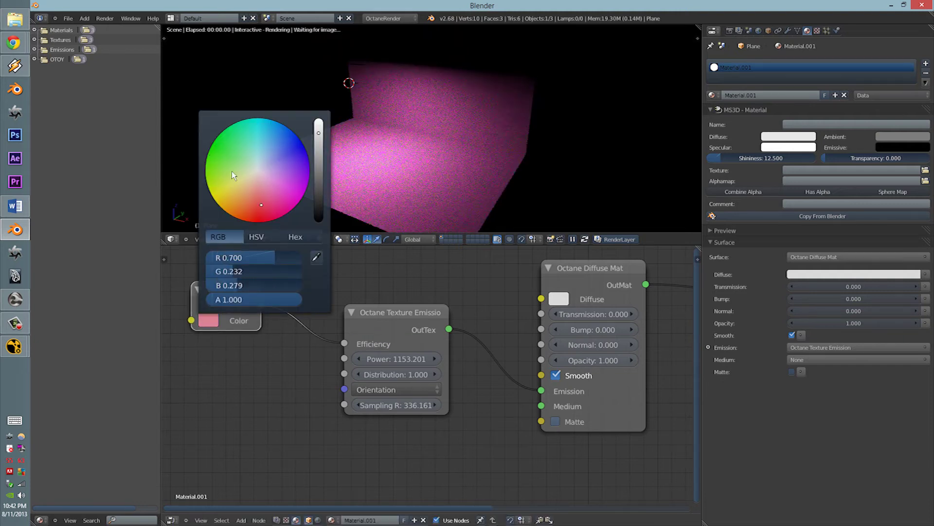
left_click(232, 171)
mouse_move(239, 323)
left_mouse_down()
mouse_move(220, 255)
mouse_move(240, 309)
left_mouse_up()
key("x")
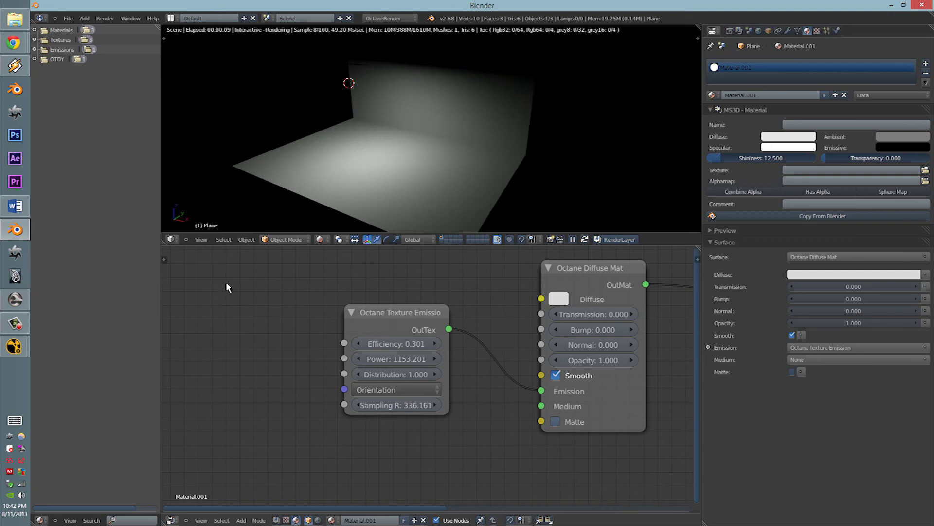
Add an Octane Image Tex node and link its output to the Octane Texture Emission node's Efficiency input
key("shift+a")
mouse_move(228, 287)
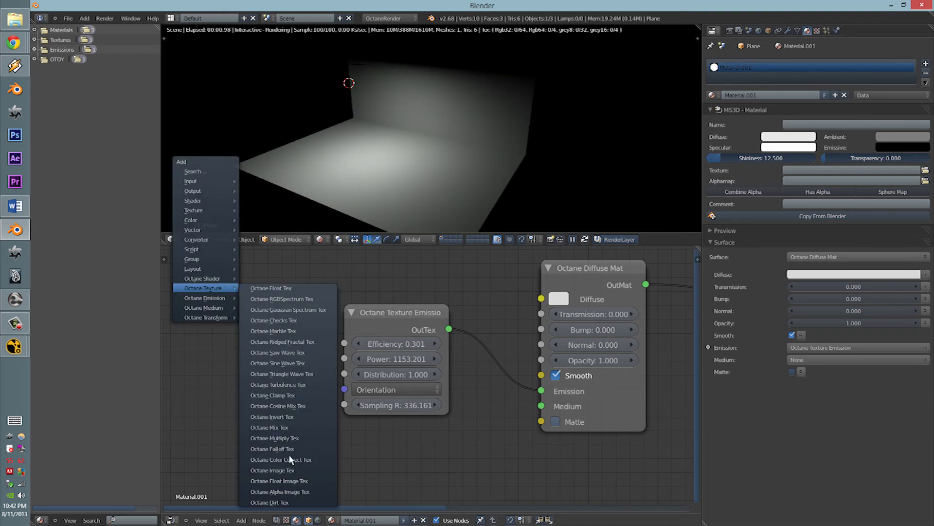
left_click(292, 470)
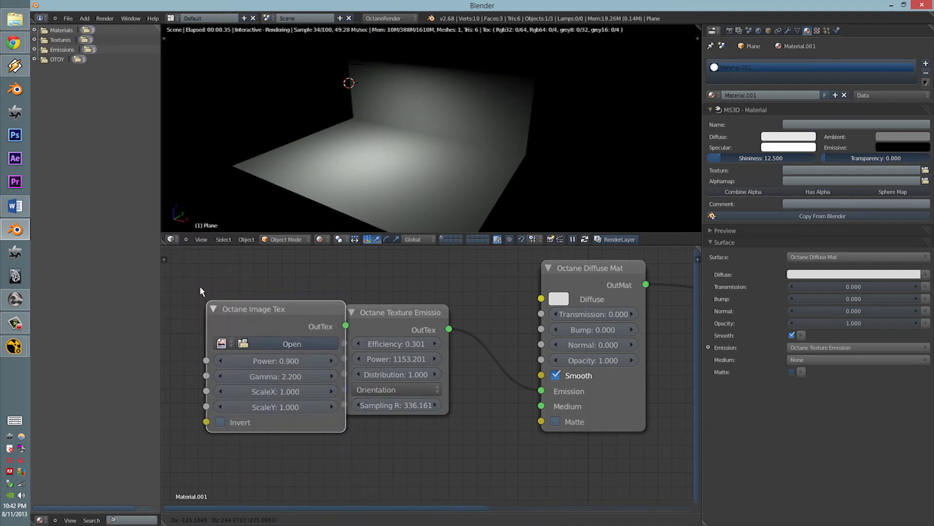
left_click(186, 275)
left_click_drag(292, 305, 342, 342)
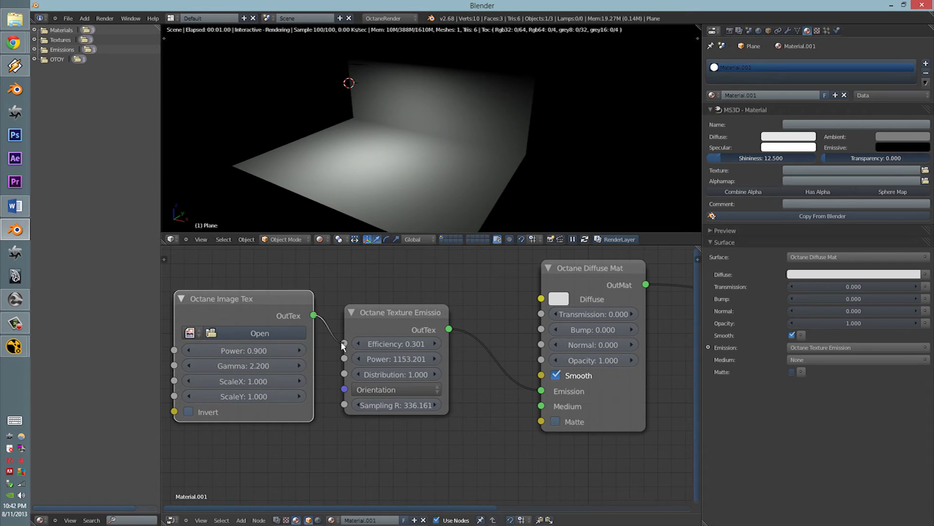
Try Abstract_Background_Wallpaper_056.jpg as the Octane Image Tex node's image, and delete the node
left_click(259, 333)
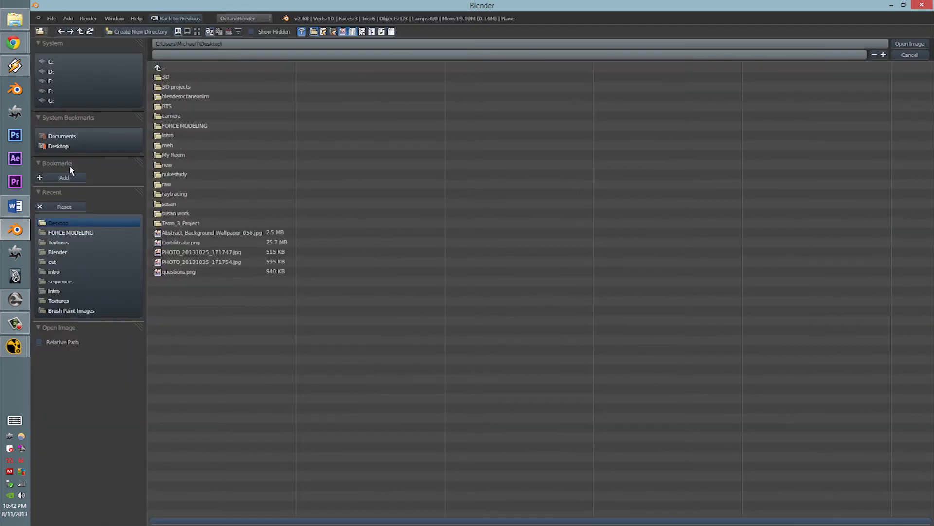
left_click(194, 232)
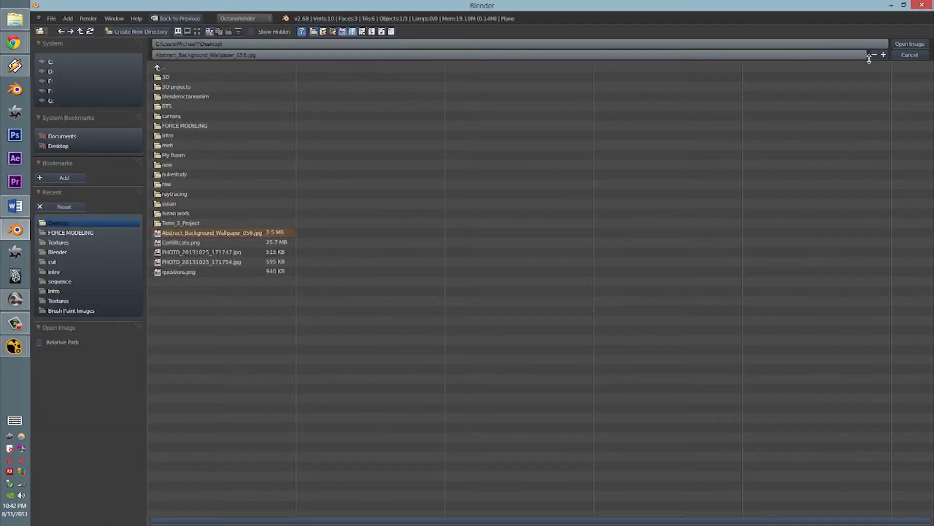
left_click(908, 44)
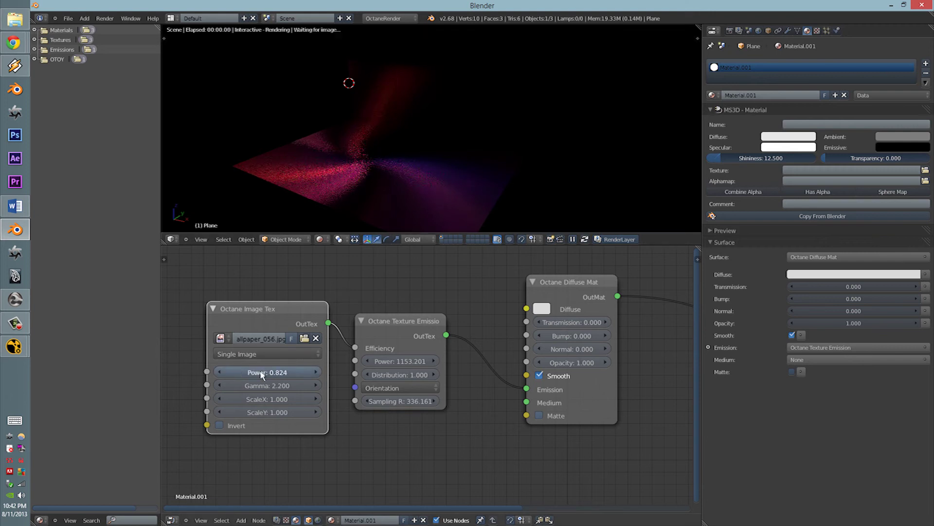
left_click(221, 338)
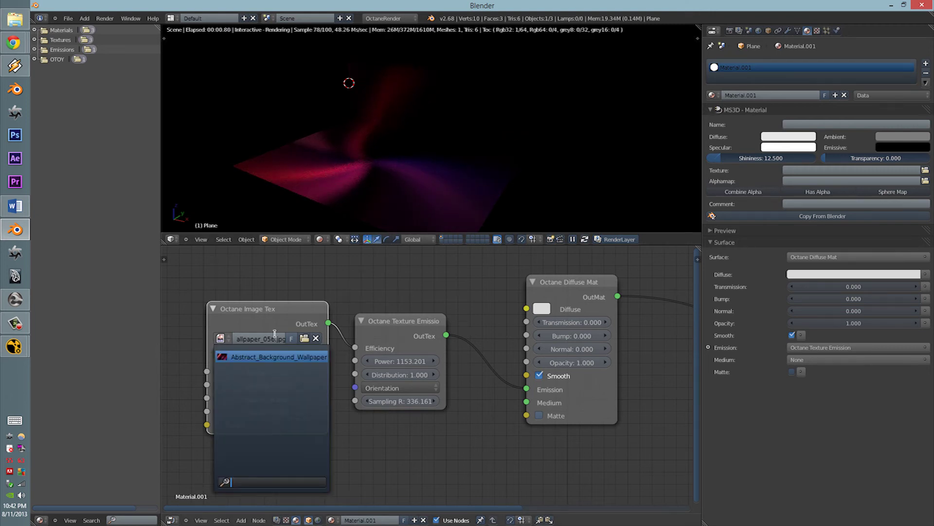
left_click(267, 312)
key("x")
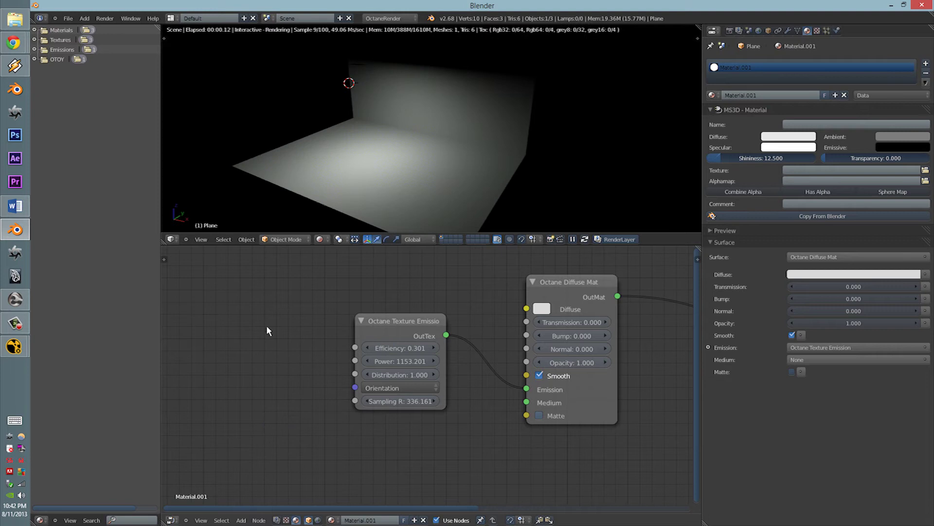
Try an Octane Marble Tex node as the emission's Efficiency input, and delete the node
key("shift+a")
mouse_move(267, 334)
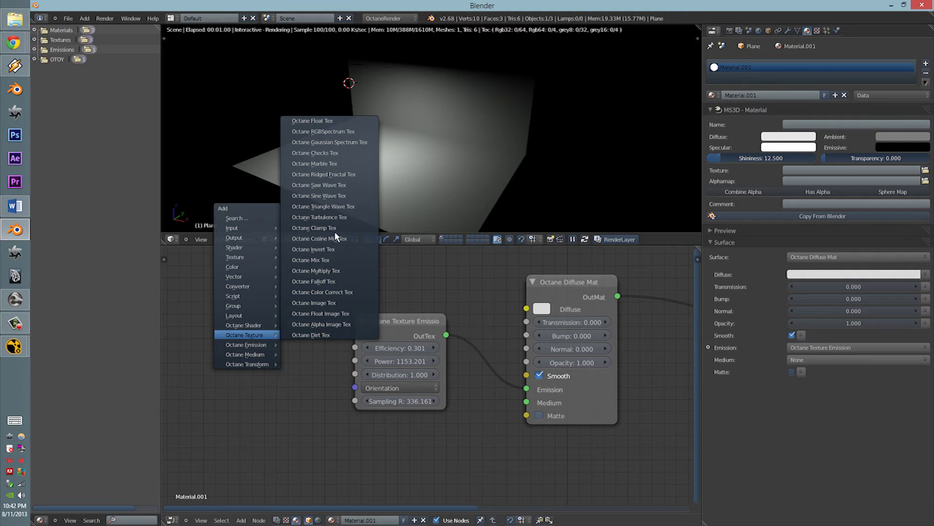
left_click(335, 164)
left_click_drag(257, 323, 355, 347)
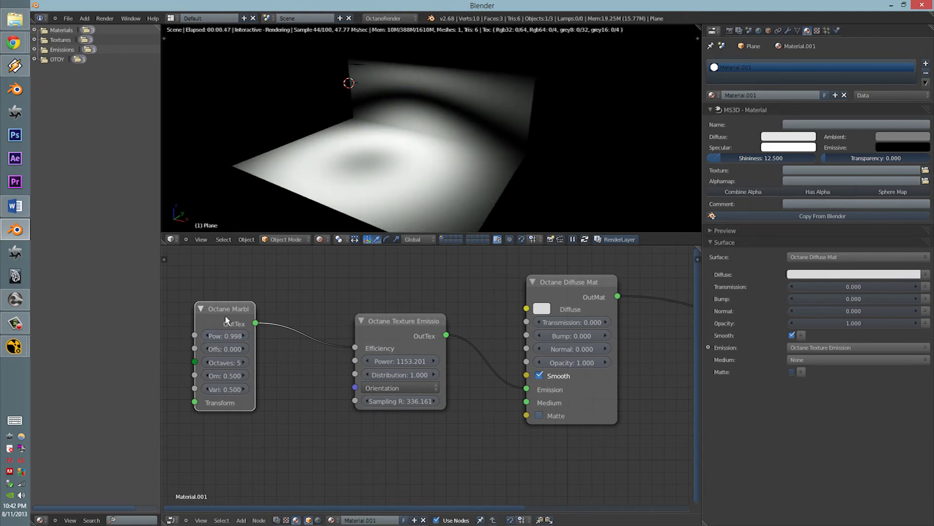
key("x")
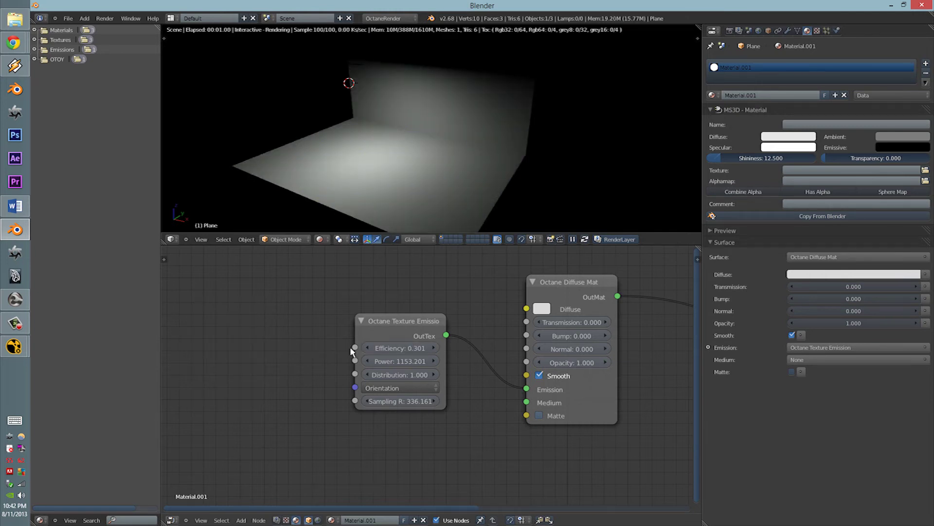
Set the Octane Texture Emission node's Power to 1124.801, Distribution to 0.706 and Efficiency to 0.263
left_click_drag(386, 364, 328, 315)
scroll(363, 350, "up", 3)
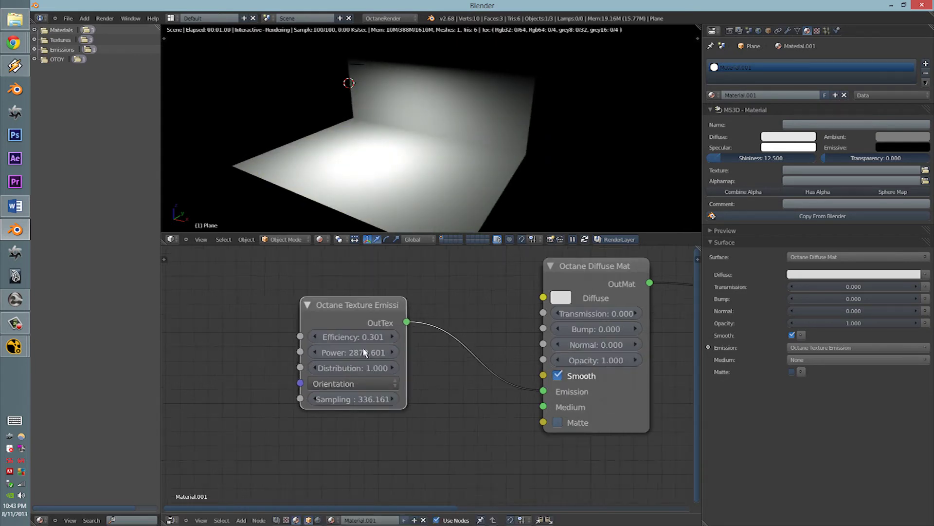
left_click_drag(363, 348, 306, 356)
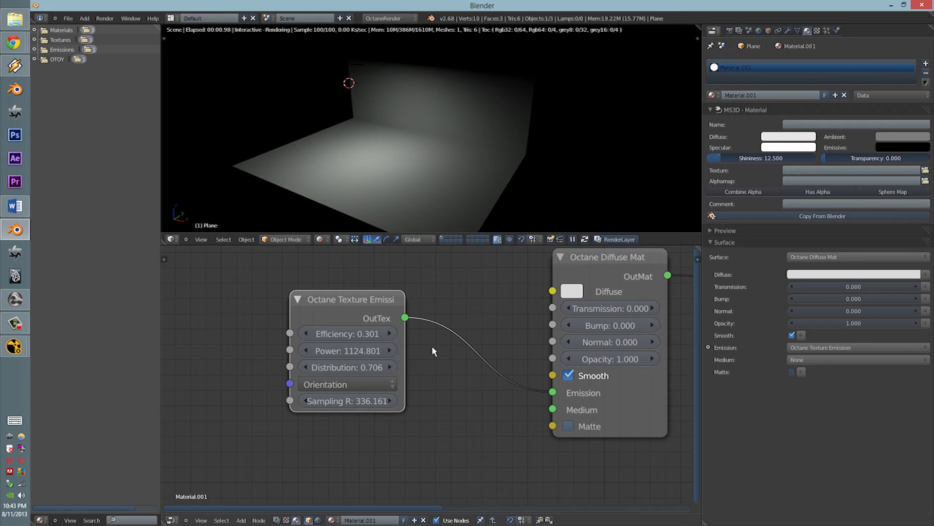
middle_click_drag(433, 348, 471, 354)
scroll(425, 362, "up", 3)
scroll(425, 361, "down", 3)
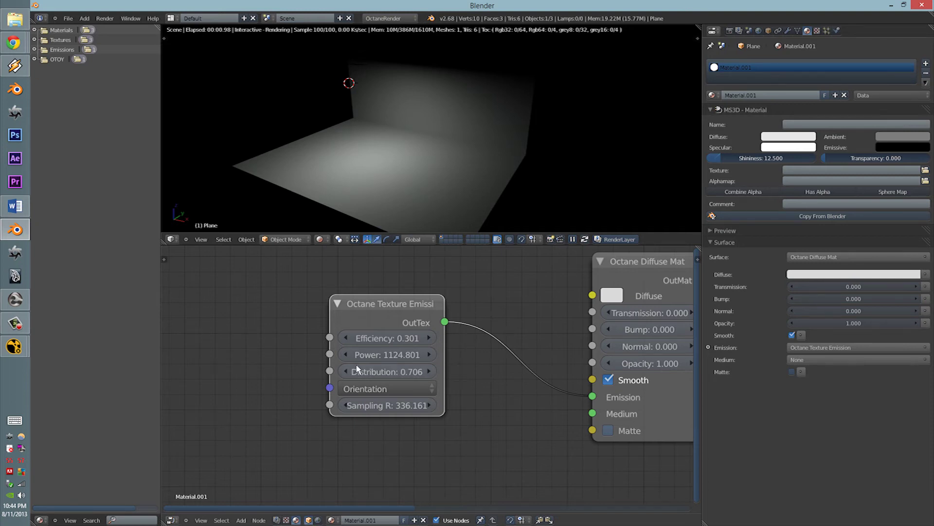
left_click_drag(363, 341, 353, 341)
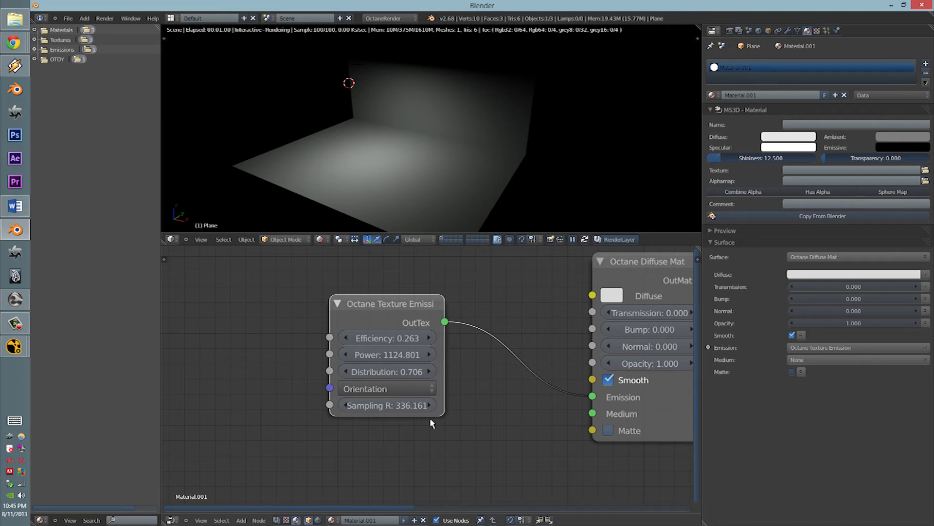
Set the Octane Texture Emission node's Sampling Rate to 895.760 and its Orientation to X 13.830, Y -9.026, Z 6.212
left_click_drag(384, 414, 359, 416)
left_click_drag(358, 408, 259, 416)
left_click(397, 390)
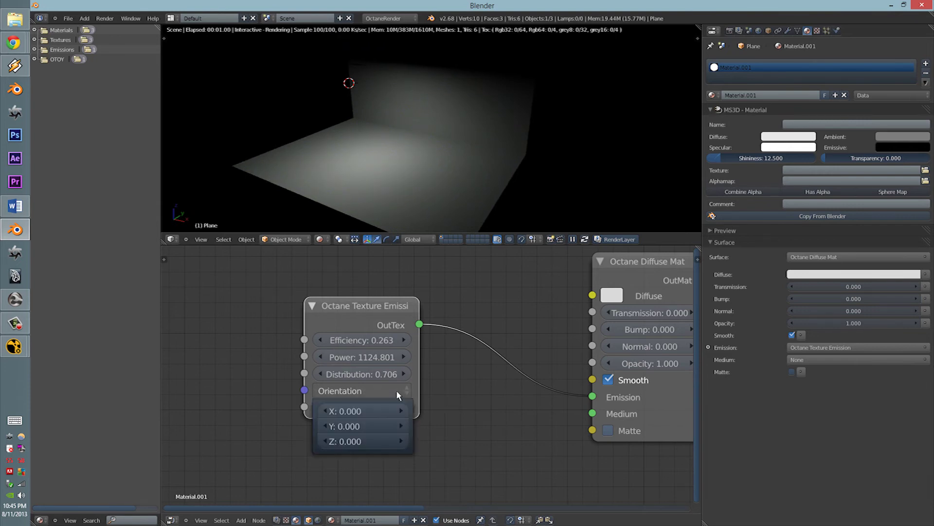
left_click_drag(400, 411, 336, 414)
left_click_drag(399, 422, 392, 422)
left_click_drag(392, 426, 365, 414)
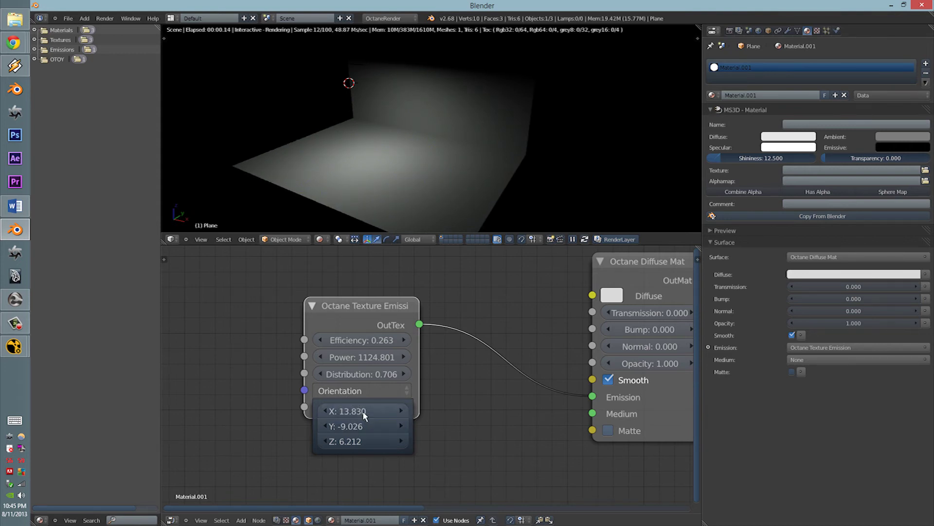
left_click(473, 393)
middle_click_drag(427, 389, 394, 359)
scroll(428, 395, "down", 3)
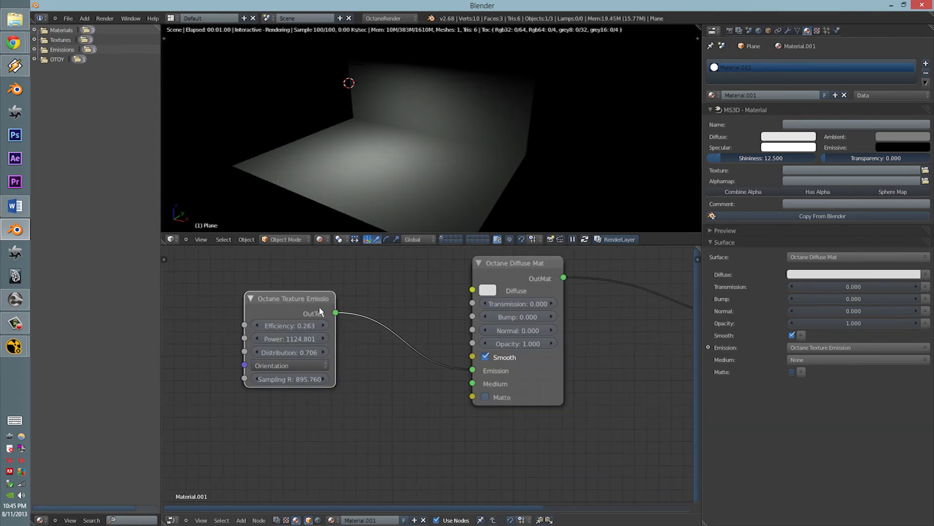
Reposition the emissive plane near the far corner of the wall, above the floor
left_click_drag(319, 307, 319, 303)
middle_click_drag(413, 346, 375, 361)
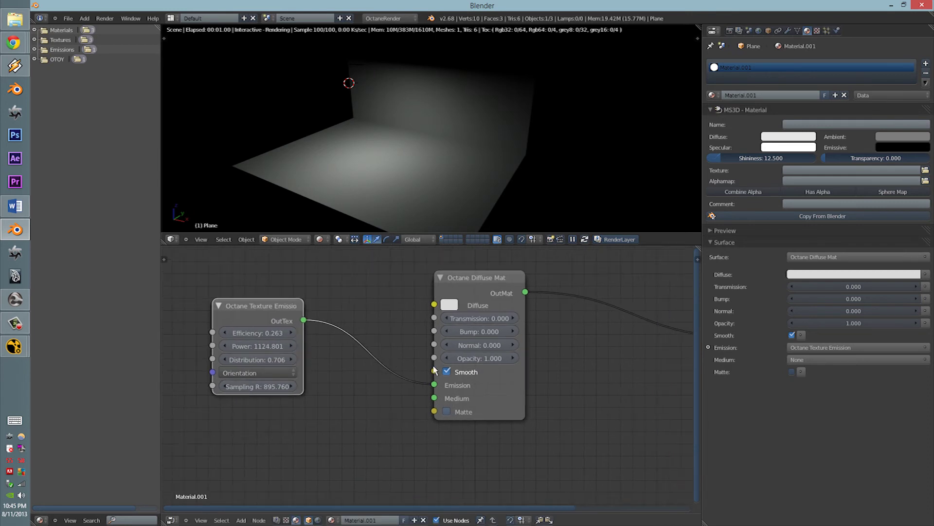
left_click_drag(278, 322, 283, 338)
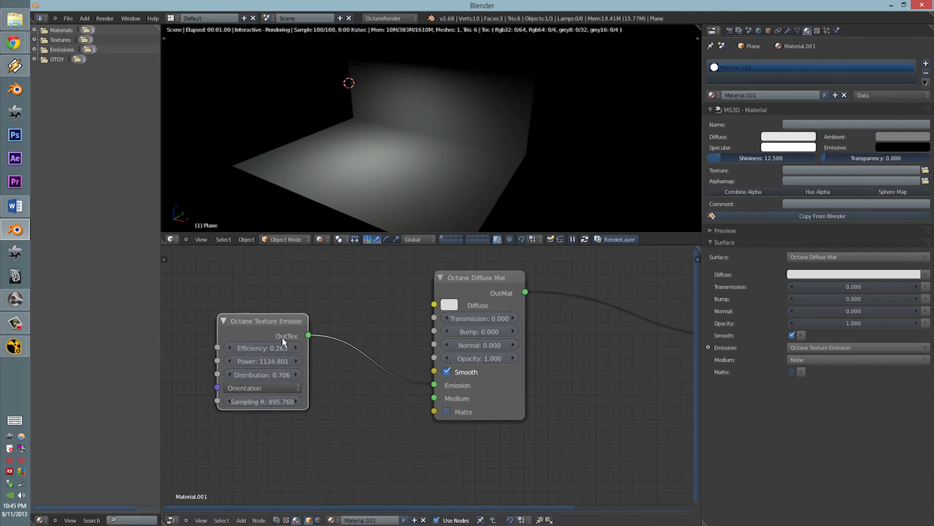
middle_click_drag(430, 208, 447, 157)
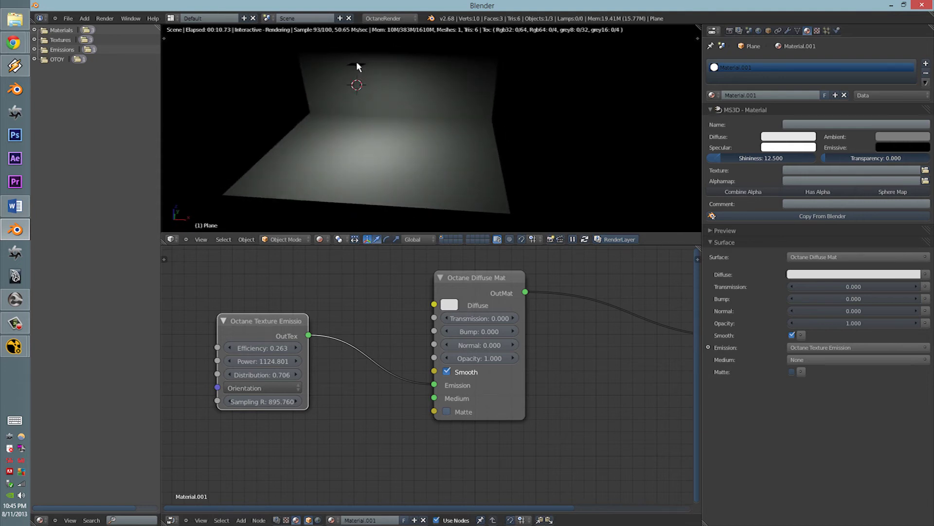
key("g")
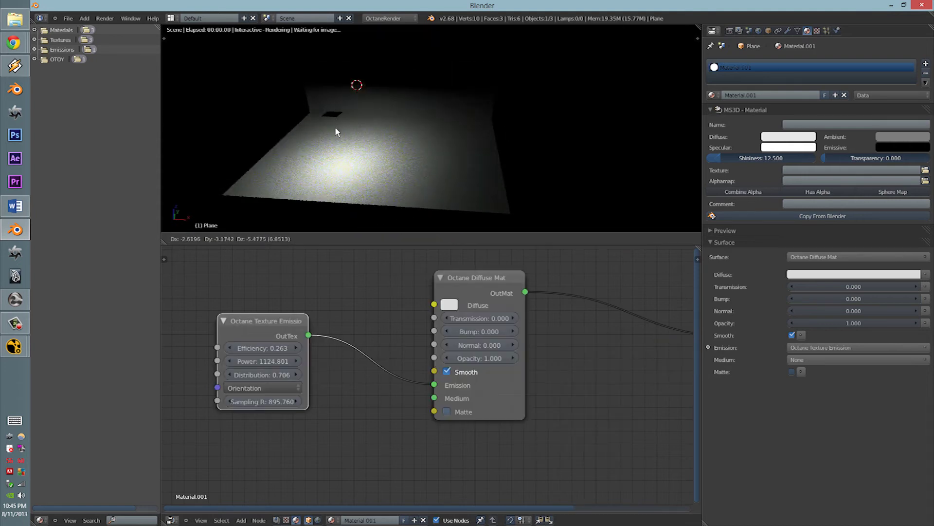
left_click(309, 70)
middle_click_drag(359, 129, 408, 130)
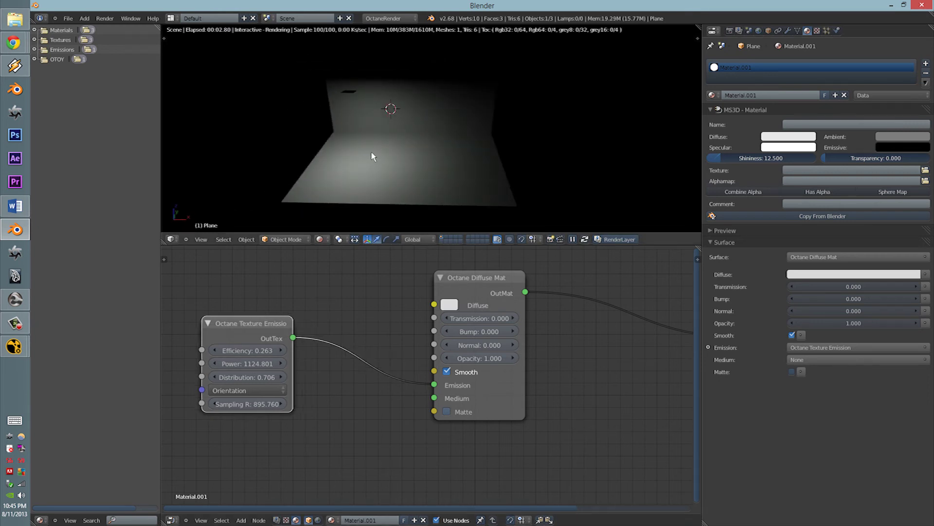
Add a cube to the scene, assign it the emissive Material.001, and try moving it around in front of the wall
middle_click_drag(371, 153, 359, 139)
key("shift+a")
mouse_move(359, 142)
left_click(387, 160)
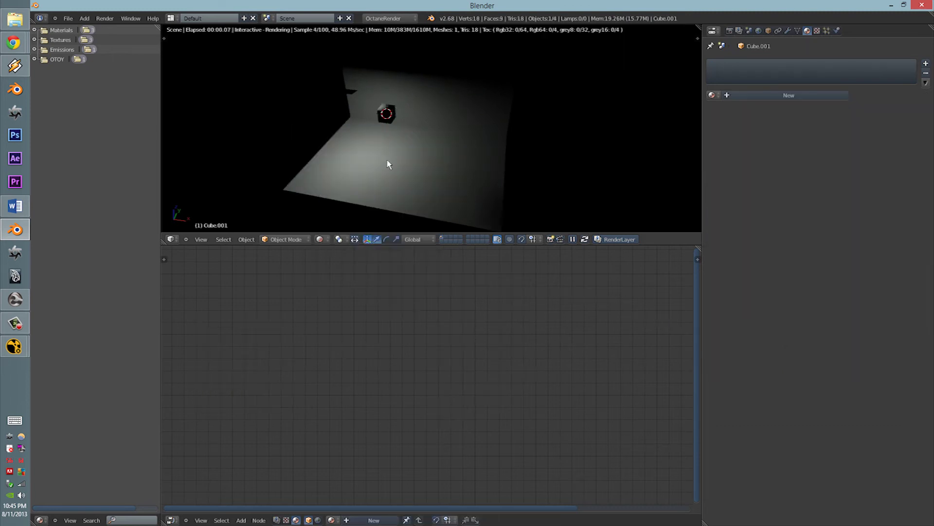
right_click(388, 117)
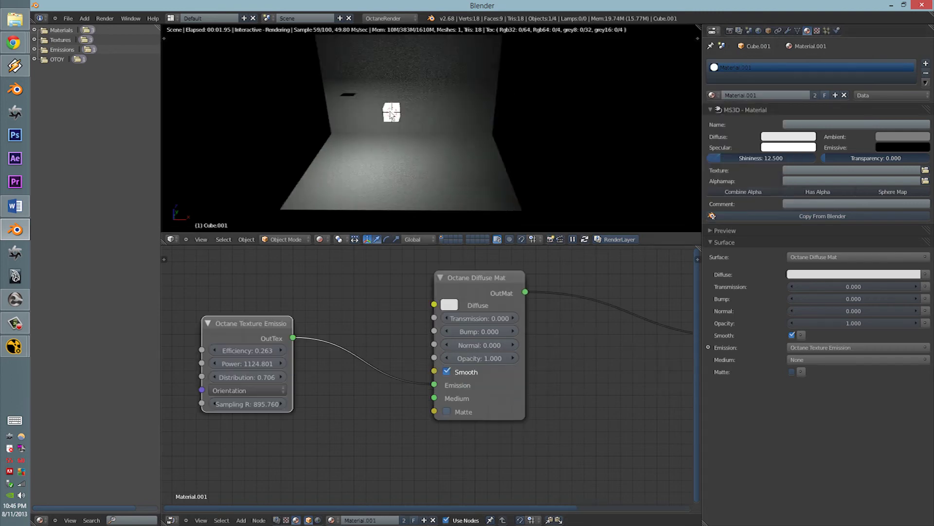
key("g")
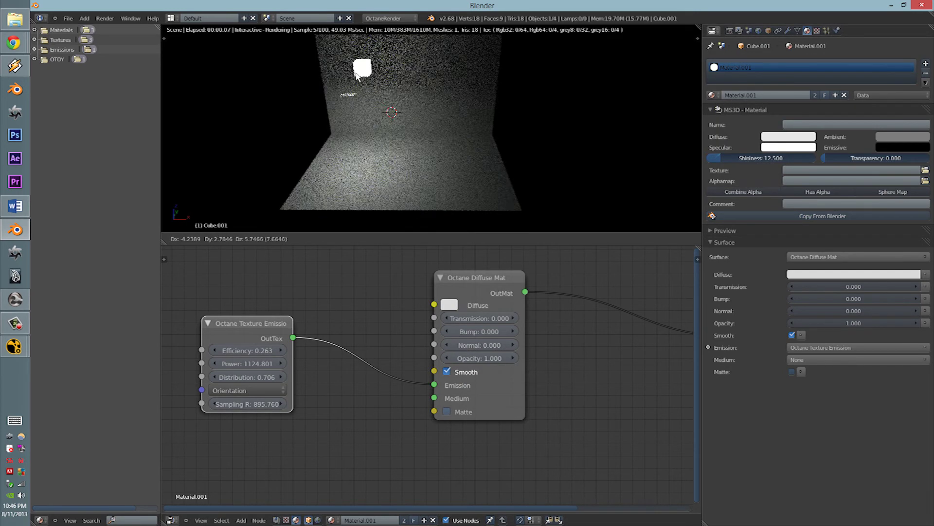
left_click(389, 111)
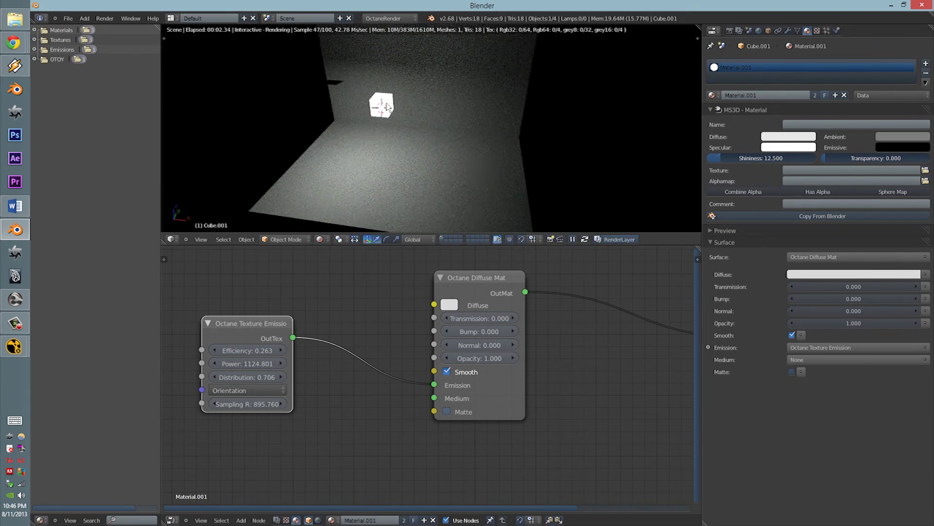
Duplicate the glowing cube beside the original, and delete both cubes
key("shift+d")
left_click(437, 101)
key("x")
left_click(430, 99)
right_click(379, 102)
key("x")
left_click(353, 93)
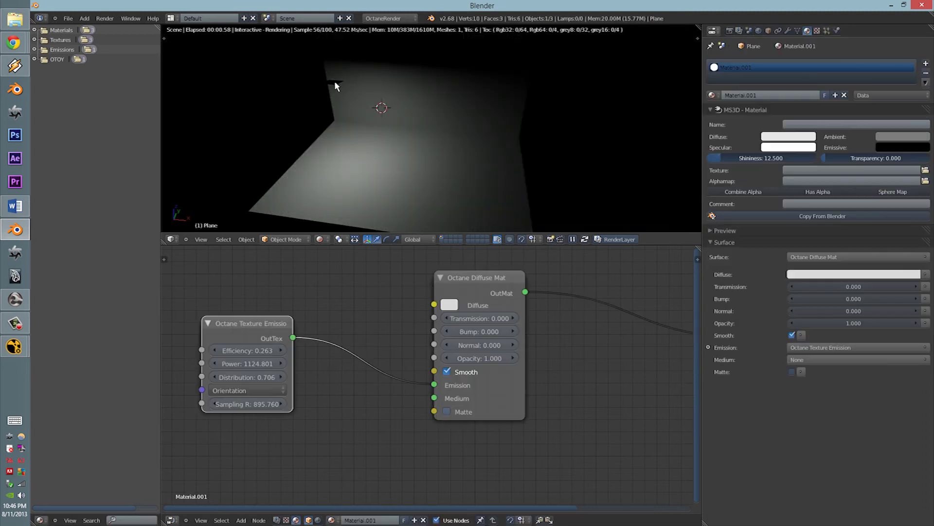
Move the emissive plane over the middle of the floor
key("g")
left_click(405, 102)
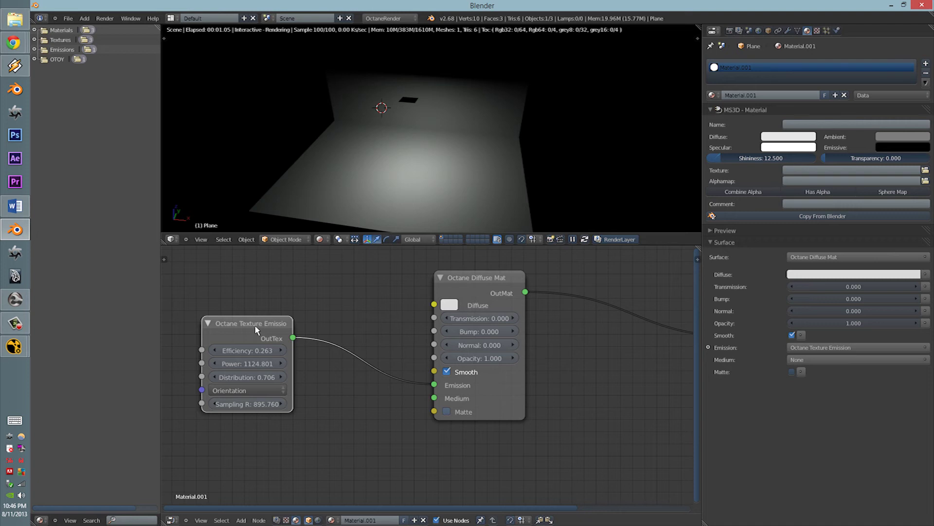
Replace the texture emission with a widened Octane Black Body Emission node linked to the Octane Diffuse Mat's Emission input
key("x")
key("shift+a")
mouse_move(243, 434)
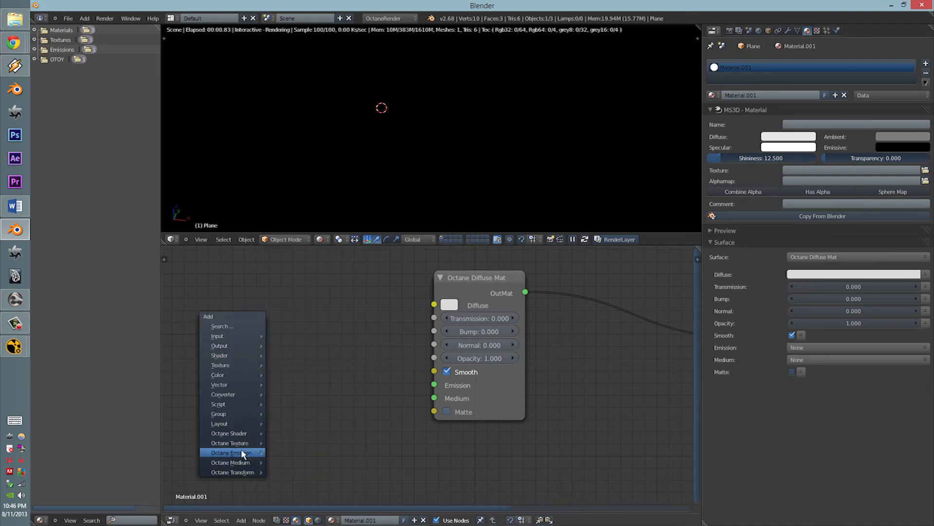
mouse_move(238, 453)
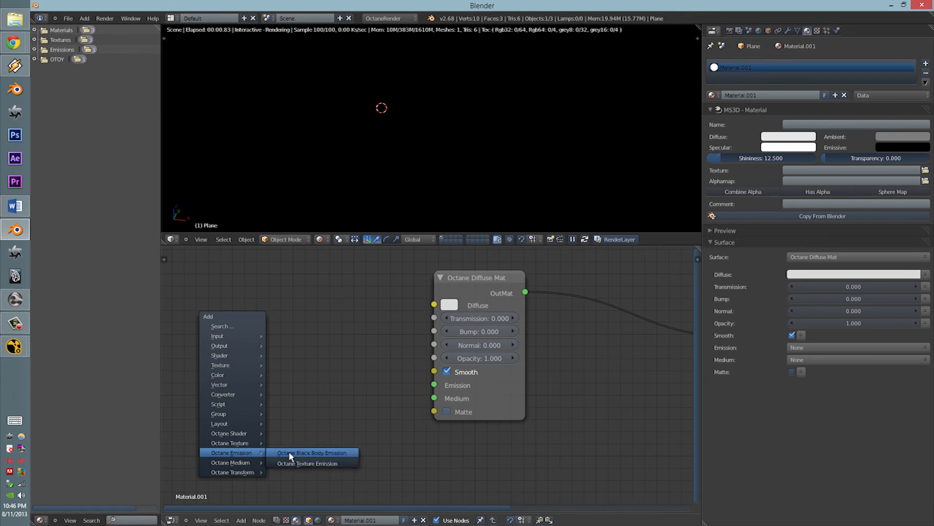
left_click(291, 453)
left_click(207, 335)
left_click_drag(267, 353, 434, 384)
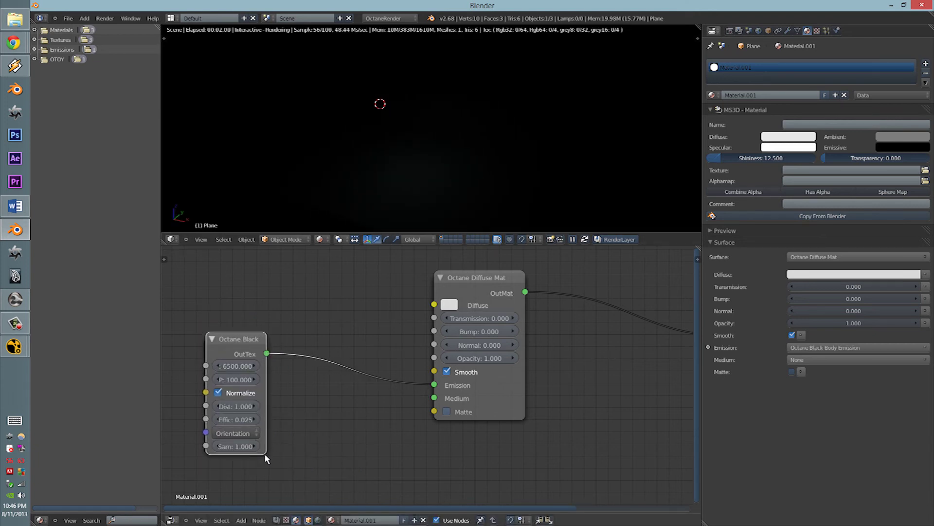
left_click_drag(266, 453, 375, 440)
scroll(325, 425, "up", 3)
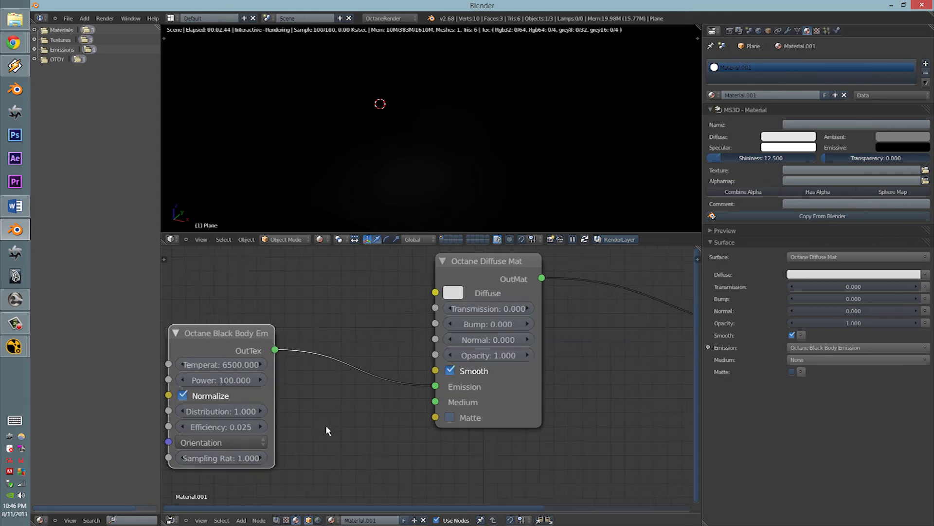
Set the Octane Black Body Emission node's Temperature to 4428.021 and Power to 3044
middle_click_drag(304, 419, 383, 417)
left_click_drag(275, 363, 241, 362)
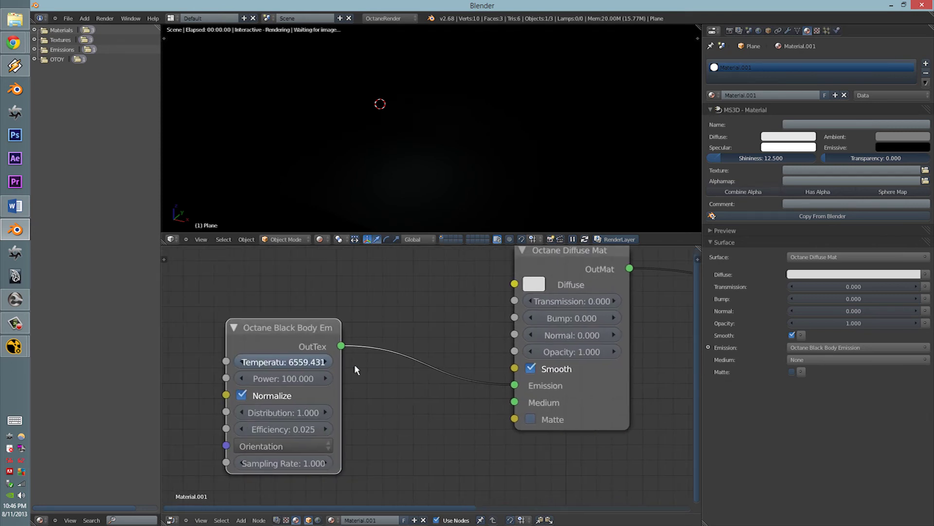
left_click_drag(354, 365, 358, 365)
left_click_drag(270, 366, 167, 374)
left_click_drag(307, 375, 269, 363)
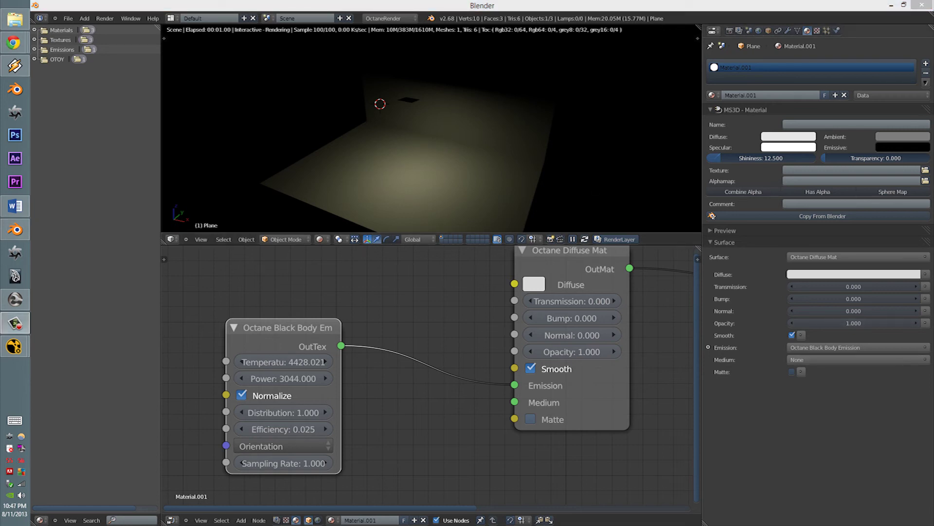
Try cooler and warmer Temperature values on the Octane Black Body Emission node, ending at 2452.884
left_click(274, 334)
left_click_drag(287, 365, 149, 357)
left_click_drag(383, 365, 424, 377)
left_click_drag(283, 366, 334, 365)
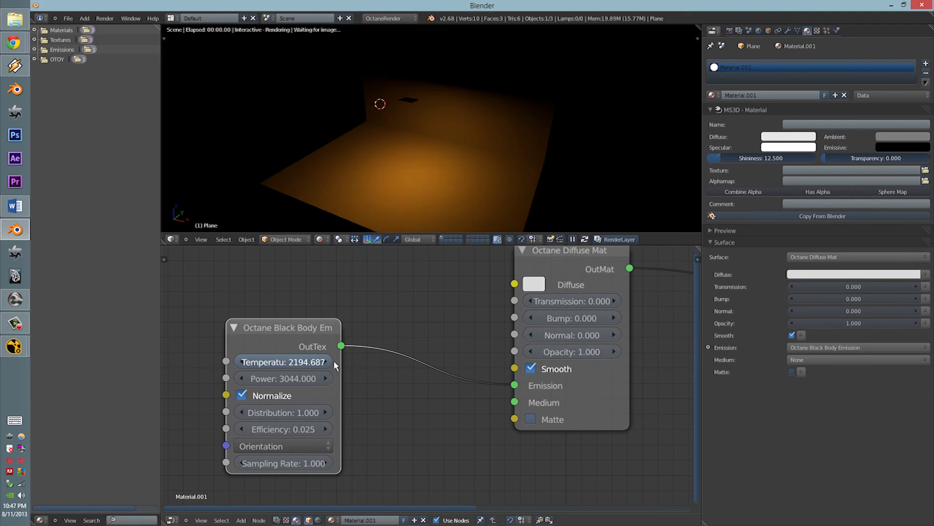
left_click_drag(437, 359, 463, 346)
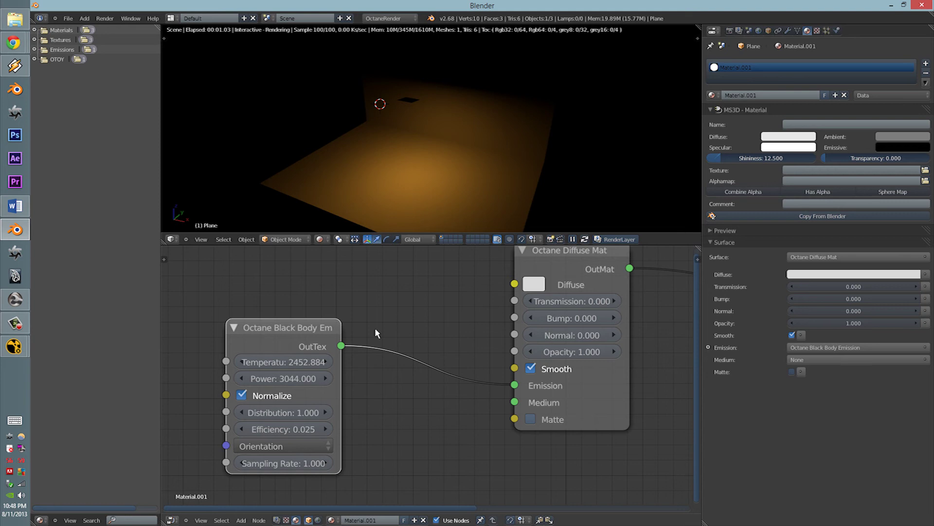
Set the black body node's Temperature to 2659.240, Power 2674.401, Distribution 0.996, Efficiency 0.122 and Sampling Rate 167.361
left_click_drag(299, 363, 272, 402)
mouse_move(286, 366)
left_mouse_down()
mouse_move(389, 363)
mouse_move(204, 352)
mouse_move(273, 375)
mouse_move(239, 383)
mouse_move(290, 384)
left_mouse_up()
scroll(370, 360, "up", 2)
mouse_move(315, 420)
left_mouse_down()
mouse_move(292, 433)
mouse_move(434, 438)
mouse_move(325, 434)
left_mouse_up()
middle_click_drag(410, 447, 378, 425)
left_click_drag(301, 450, 390, 402)
mouse_move(389, 402)
middle_mouse_down()
mouse_move(333, 414)
mouse_move(374, 411)
middle_mouse_up()
scroll(332, 413, "down", 3)
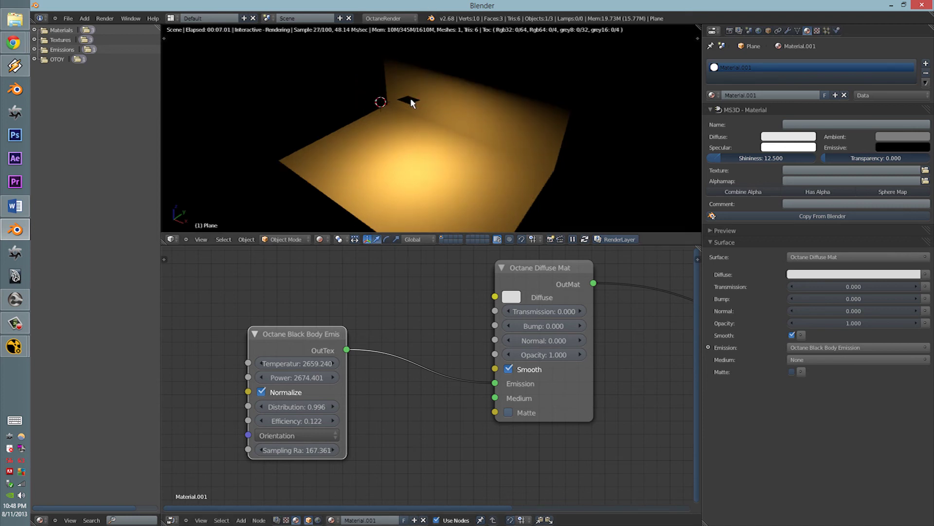
Move the emissive plane close to the upper part of the back wall
middle_click_drag(411, 99, 384, 143)
key("g")
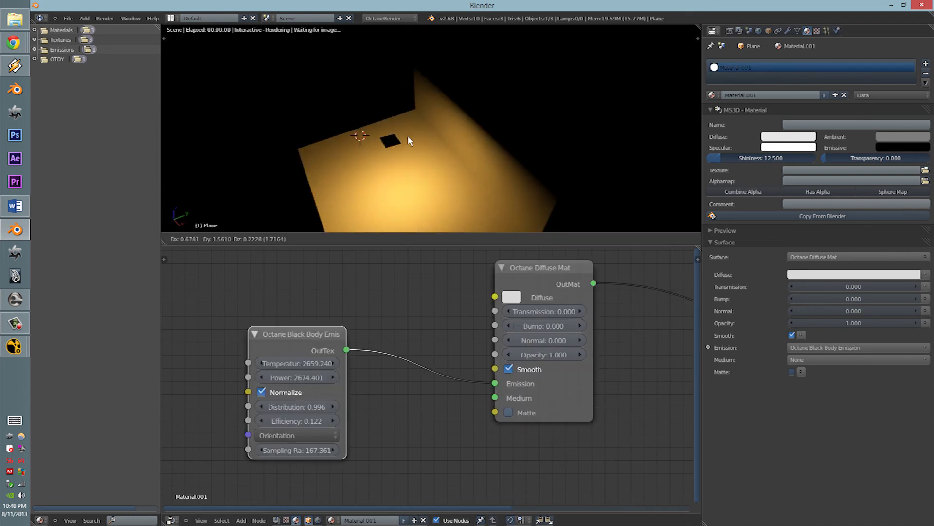
left_click(486, 112)
middle_click_drag(486, 115, 523, 105)
key("g")
left_click(484, 126)
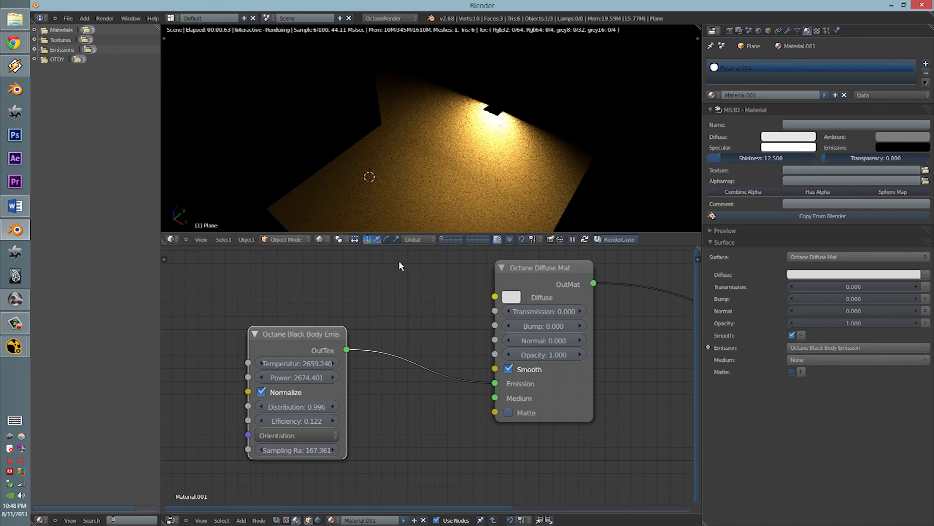
Replace the black body node with an Octane Texture Emission node linked to the Octane Diffuse Mat's Emission input
left_click(303, 334)
key("x")
key("shift+a")
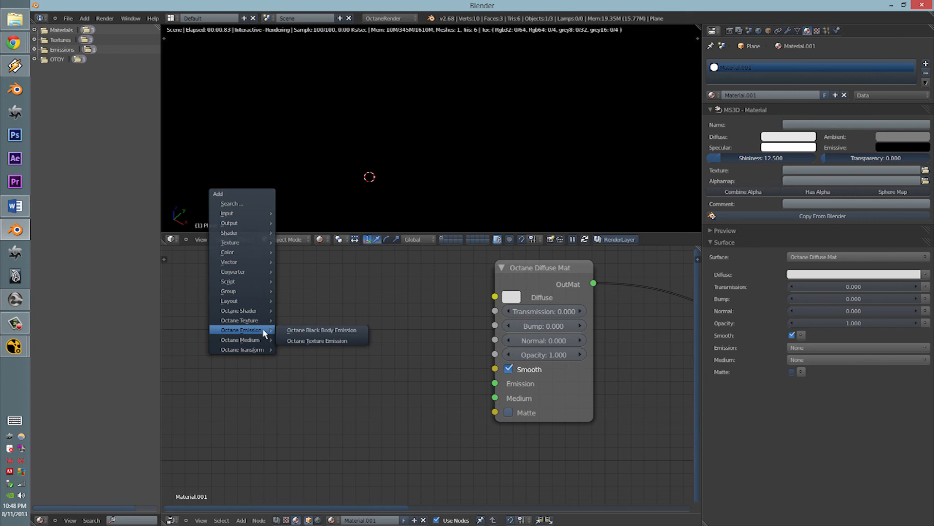
mouse_move(253, 330)
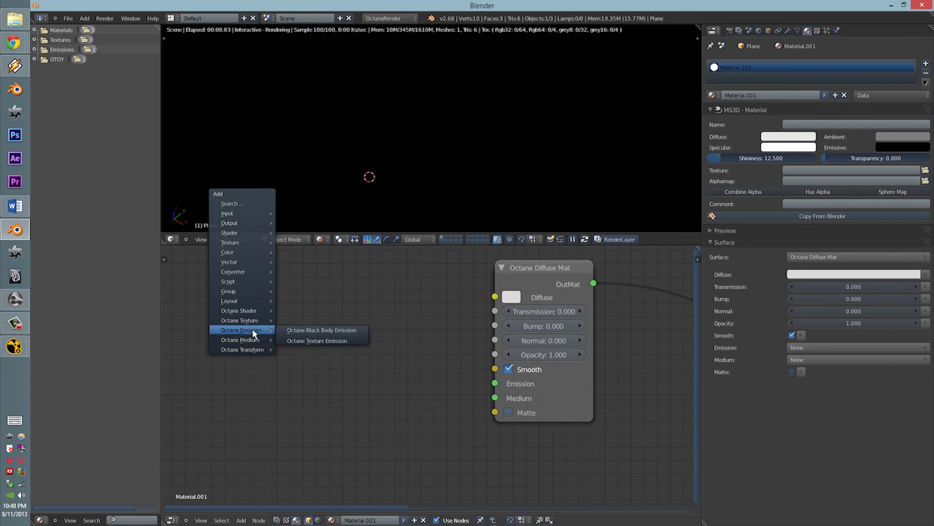
left_click(305, 339)
left_click_drag(324, 349, 495, 383)
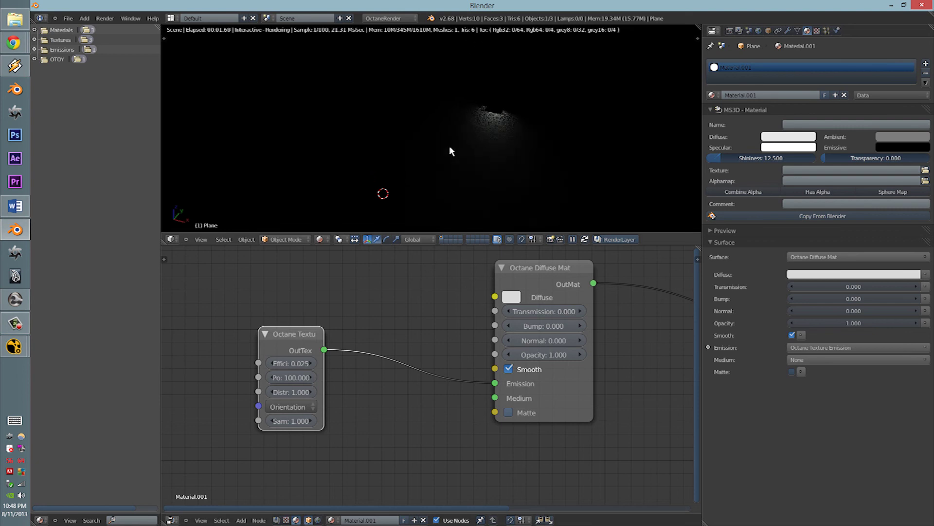
Set the texture emission's Power to 1864 and move the emissive plane about -4 units along the global X axis
left_click_drag(295, 379, 362, 373)
key("g")
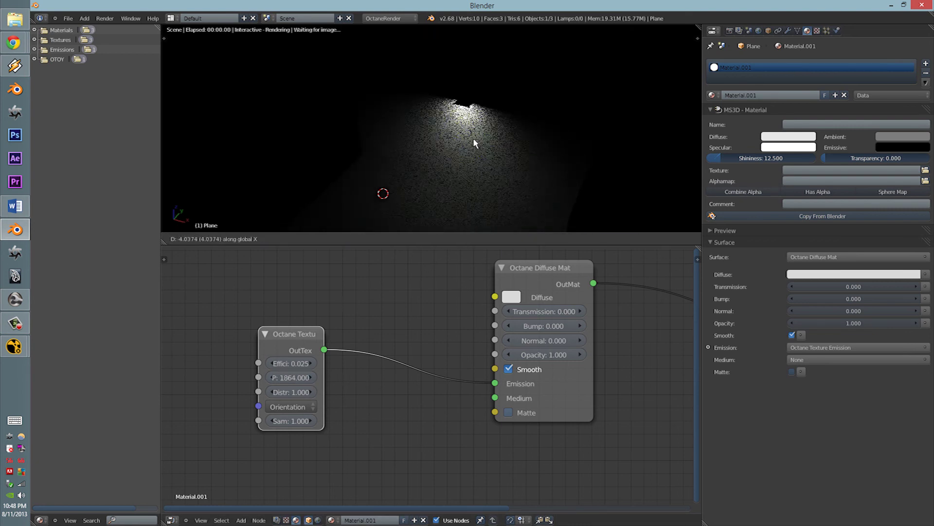
left_click(469, 160)
Move the Octane Texture Emission node closer to the Octane Diffuse Mat node, leaving room for an input node
left_click_drag(302, 329, 375, 308)
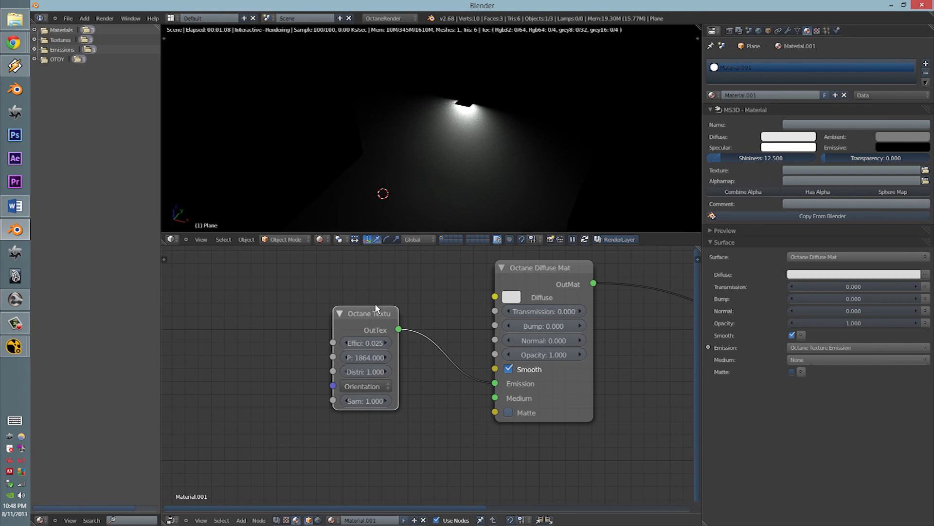
middle_click_drag(423, 393, 431, 376)
scroll(427, 365, "up", 2)
left_click_drag(384, 328, 391, 326)
middle_click_drag(252, 351, 305, 340)
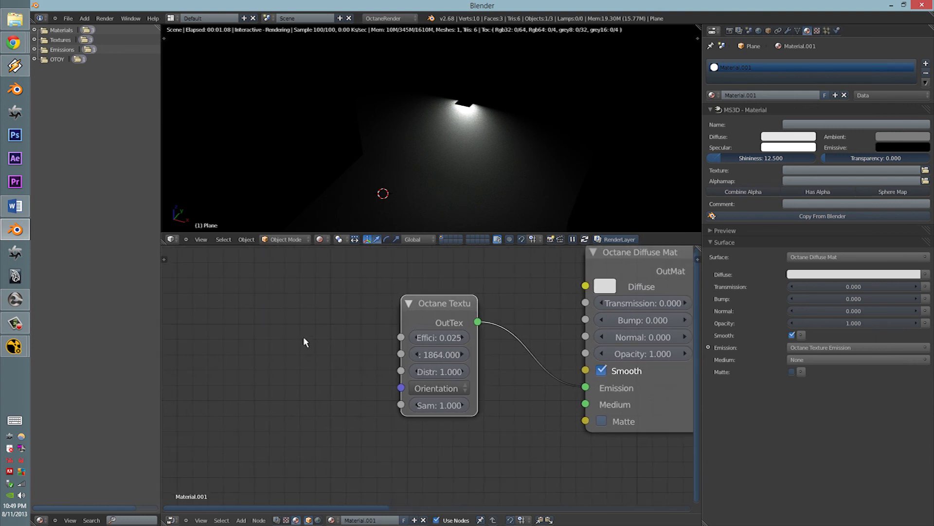
Add an Octane Float Image Tex node and place it on the input side of the Octane Texture Emission node
key("shift+a")
key("shift+a")
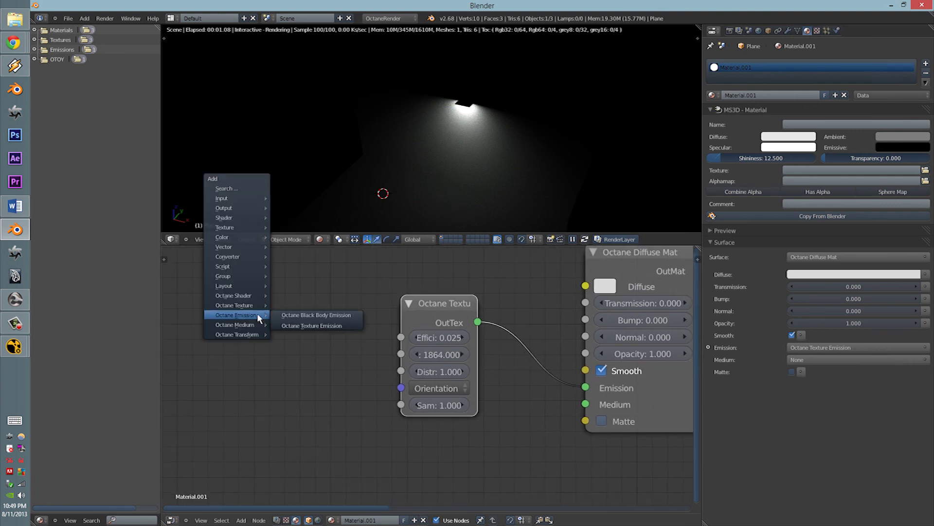
mouse_move(240, 304)
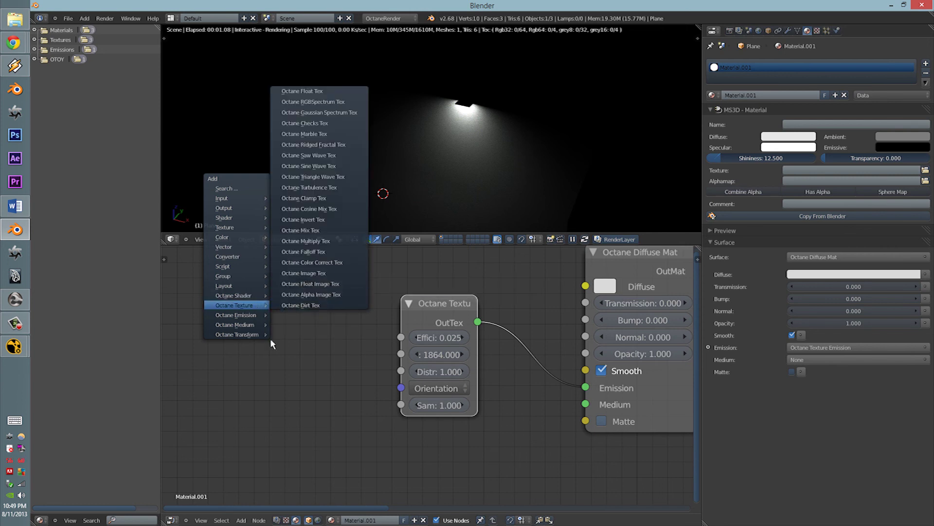
key("shift+a")
mouse_move(252, 318)
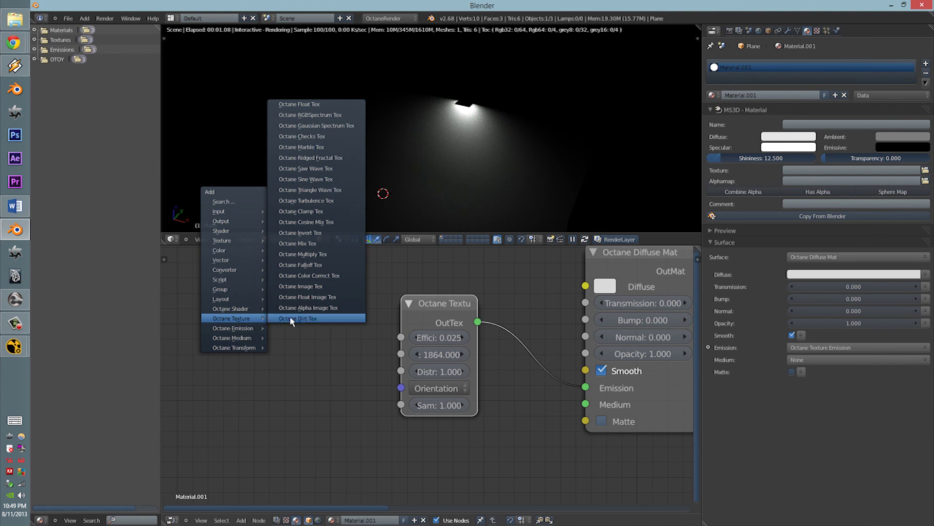
left_click(315, 296)
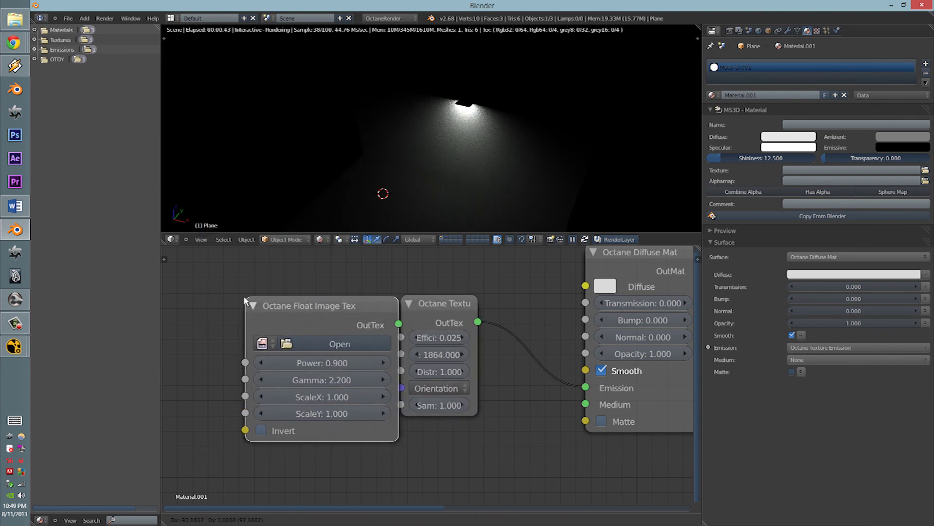
left_click(227, 298)
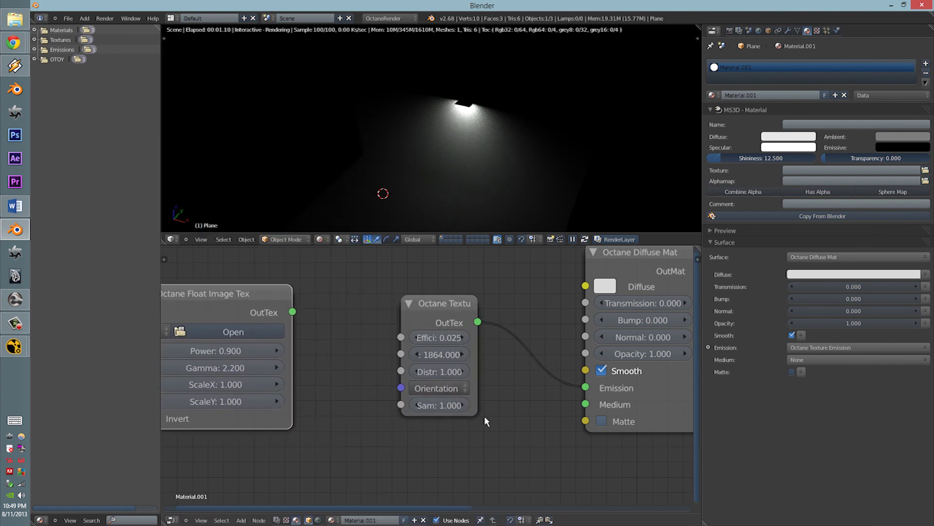
Widen the Octane Texture Emission node and link the Octane Float Image Tex's OutTex to its Distribution input
left_click_drag(478, 412, 579, 420)
left_click_drag(411, 320, 362, 323)
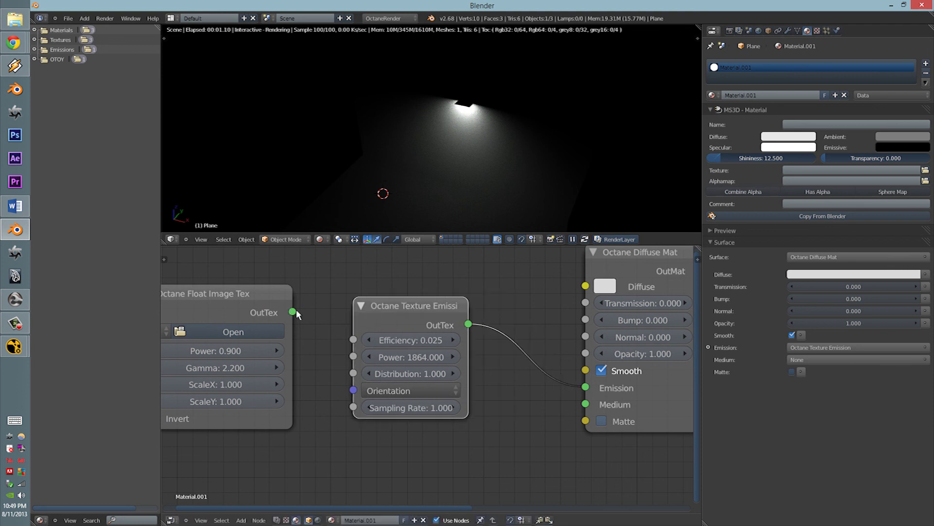
left_click_drag(292, 312, 353, 373)
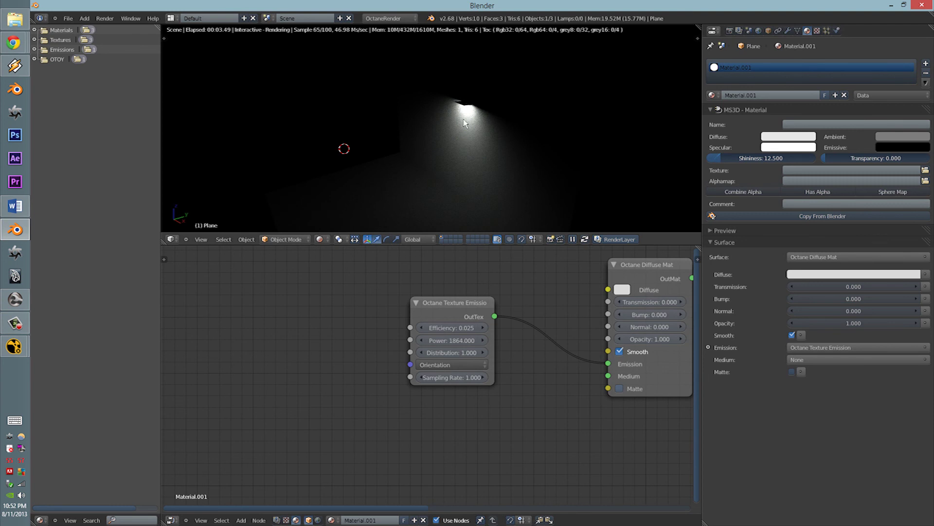
Move the Octane Texture Emission node farther from the Octane Diffuse Mat node and inspect the plane's light from several angles
middle_click_drag(463, 119, 420, 128)
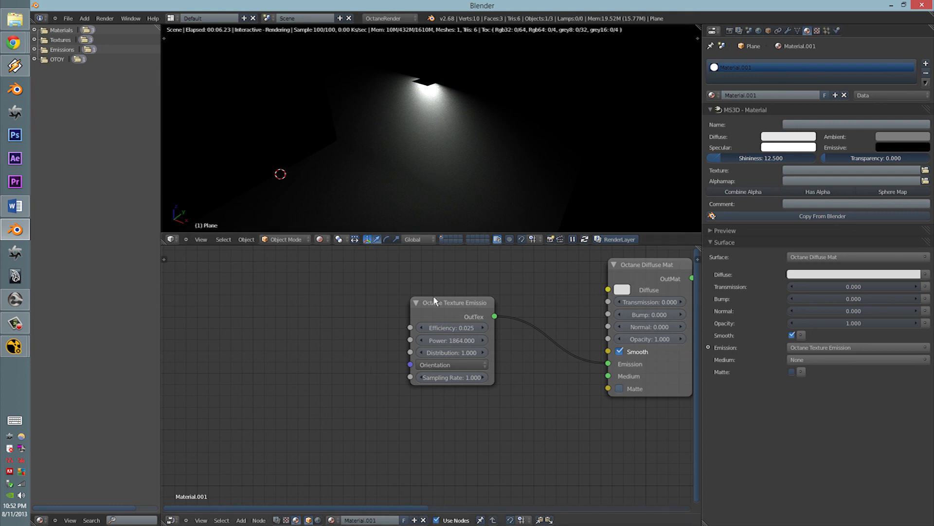
left_click_drag(433, 305, 385, 310)
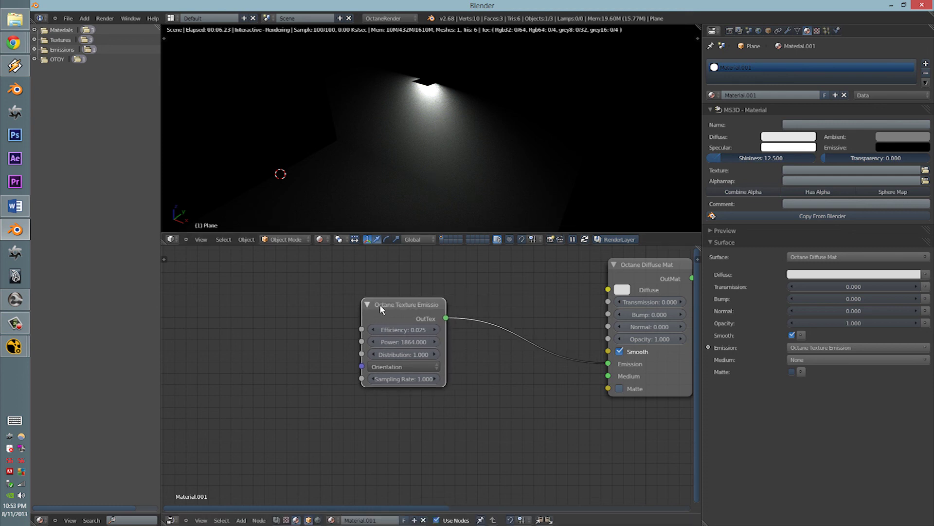
middle_click_drag(406, 124, 406, 141)
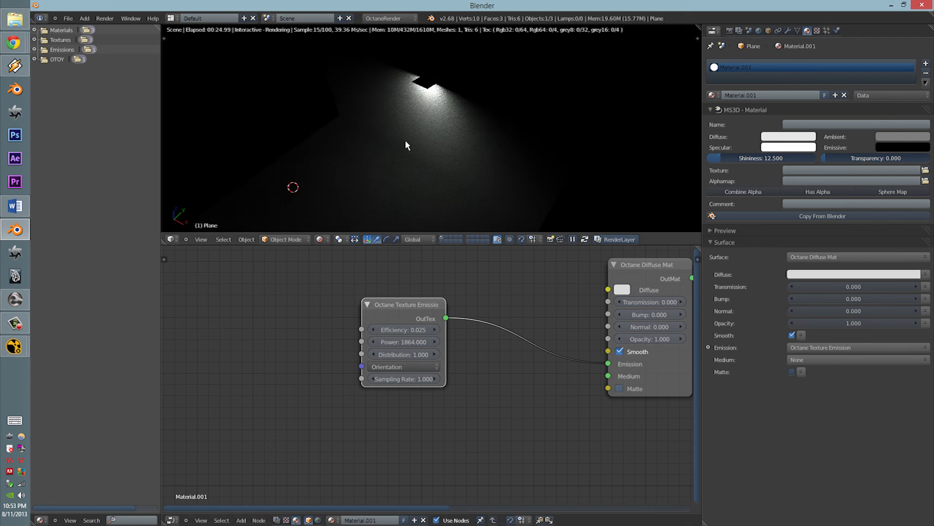
scroll(406, 142, "up", 1)
scroll(407, 144, "down", 2)
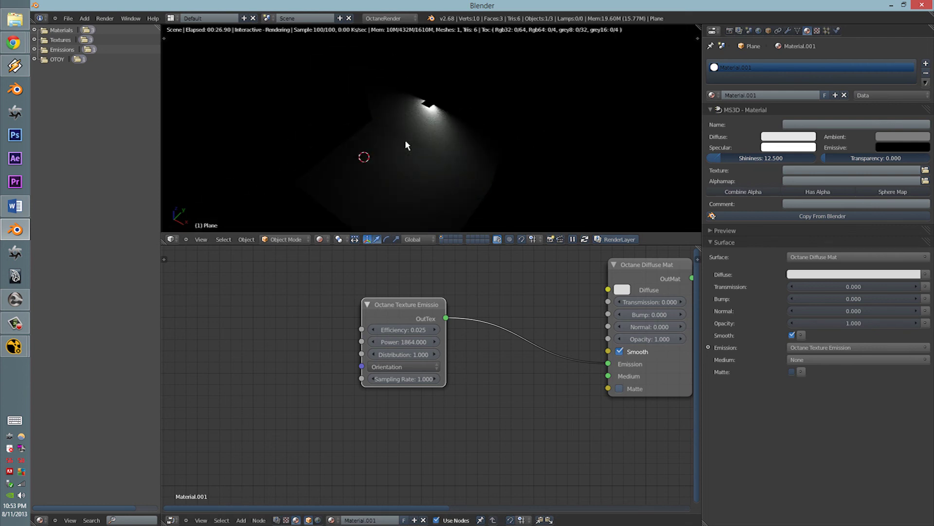
Try the texture emission's Distribution at 0 and set it back to 1
middle_click_drag(406, 141, 393, 115)
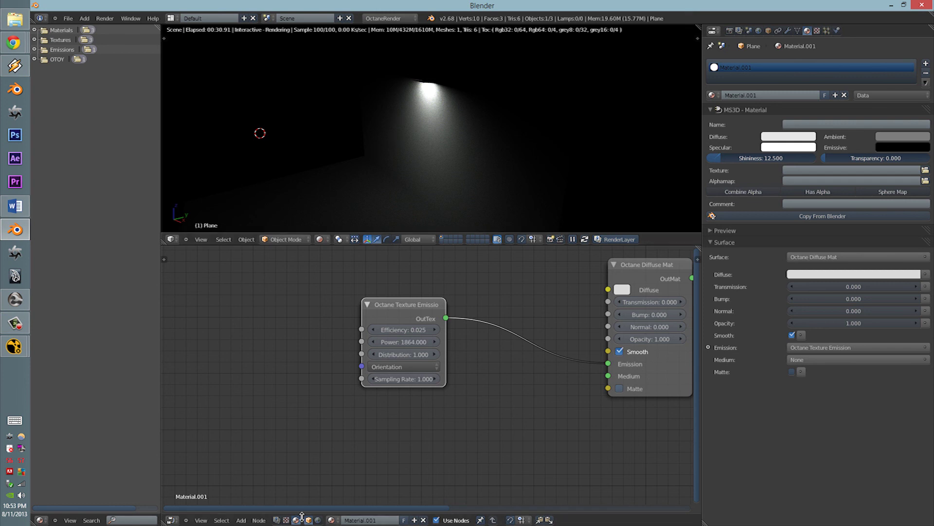
left_click_drag(413, 355, 112, 372)
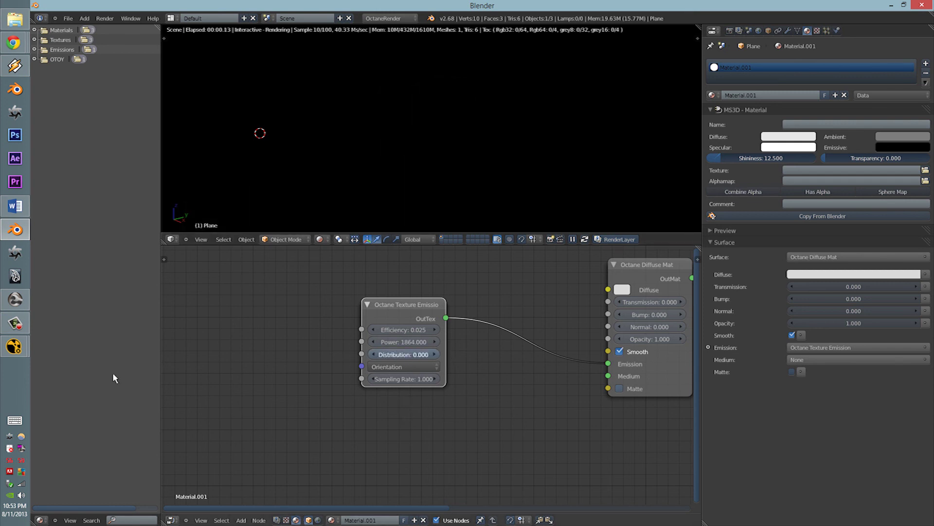
left_click_drag(352, 386, 614, 388)
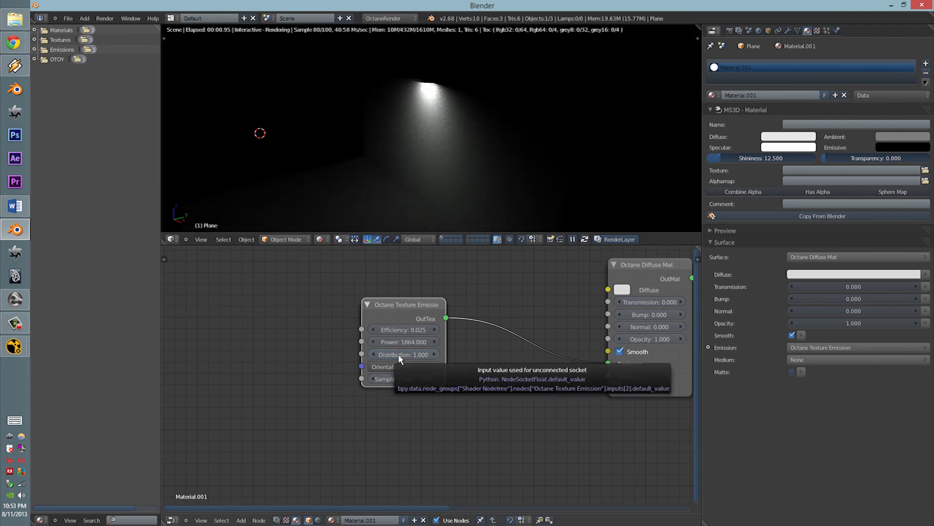